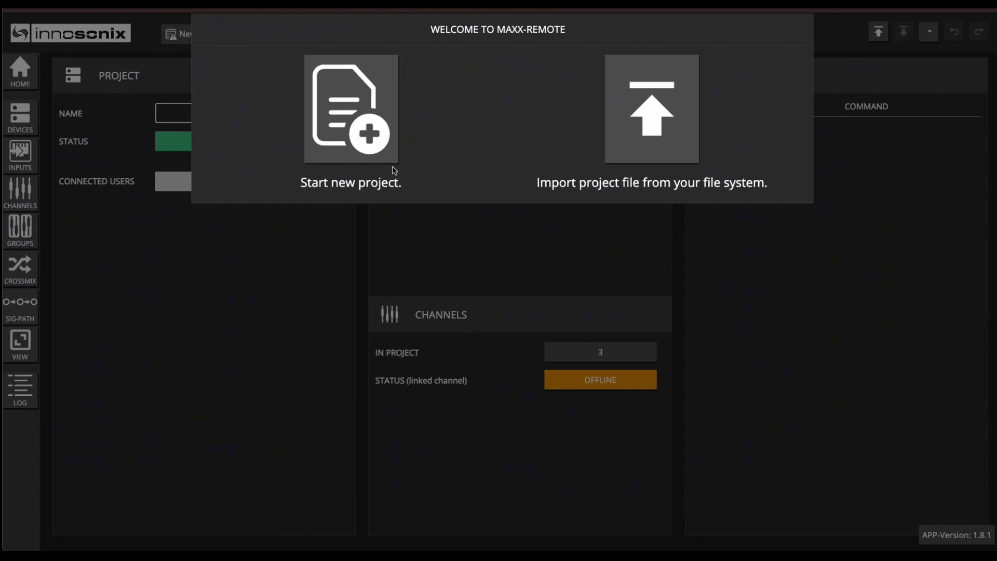
# Create a new project named "My Office".
pyautogui.click(367, 112)
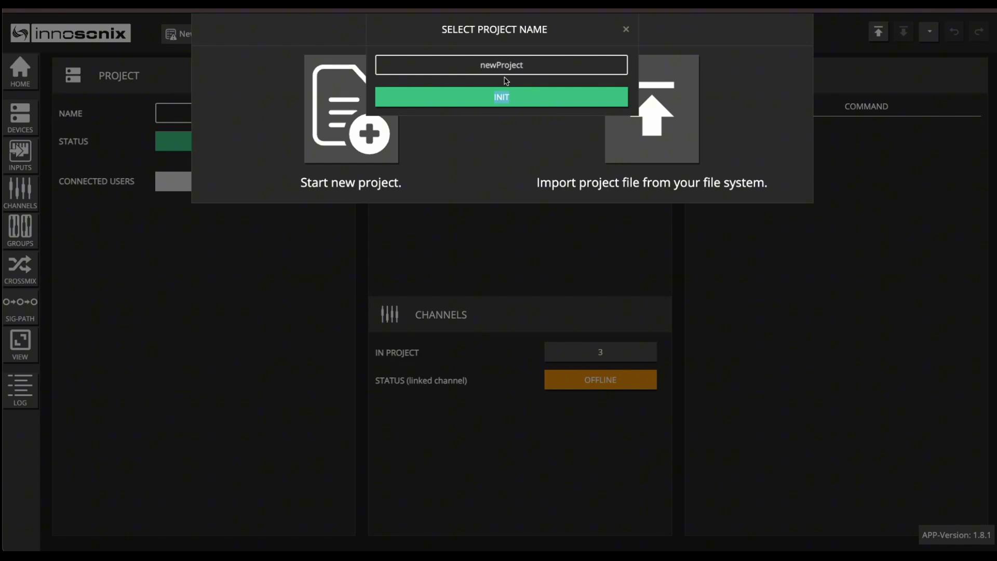
pyautogui.doubleClick(548, 61)
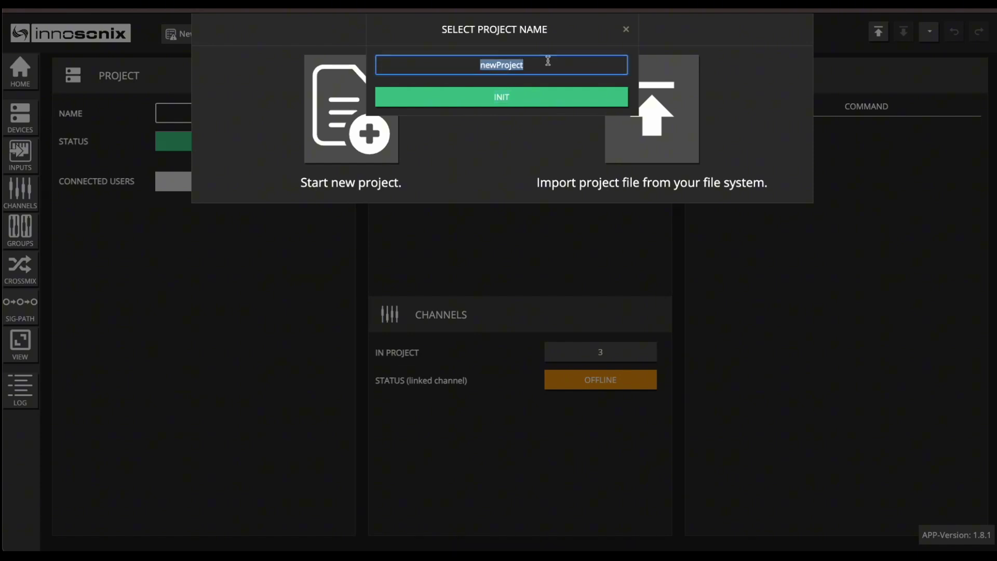
pyautogui.press('BackSpace')
pyautogui.write('My Office')
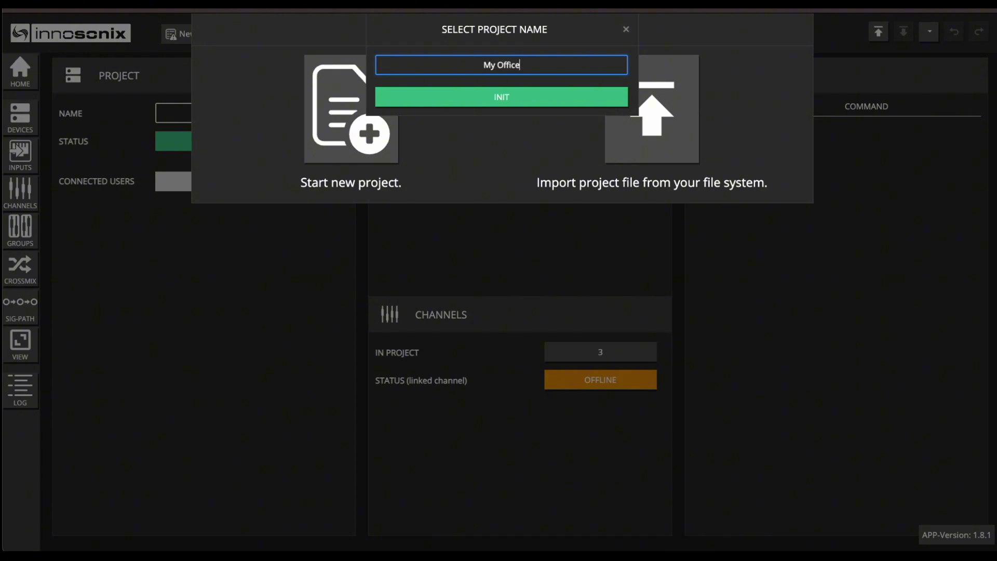
pyautogui.click(513, 100)
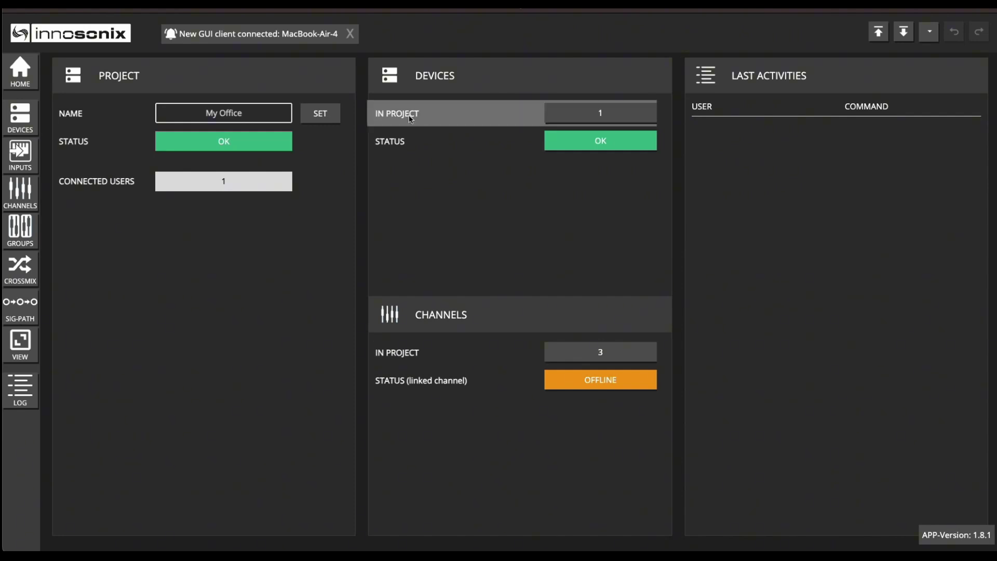
# Add the discovered MA16D2-NIIBZI device from the network to the project, with project channel generation turned off.
pyautogui.click(30, 129)
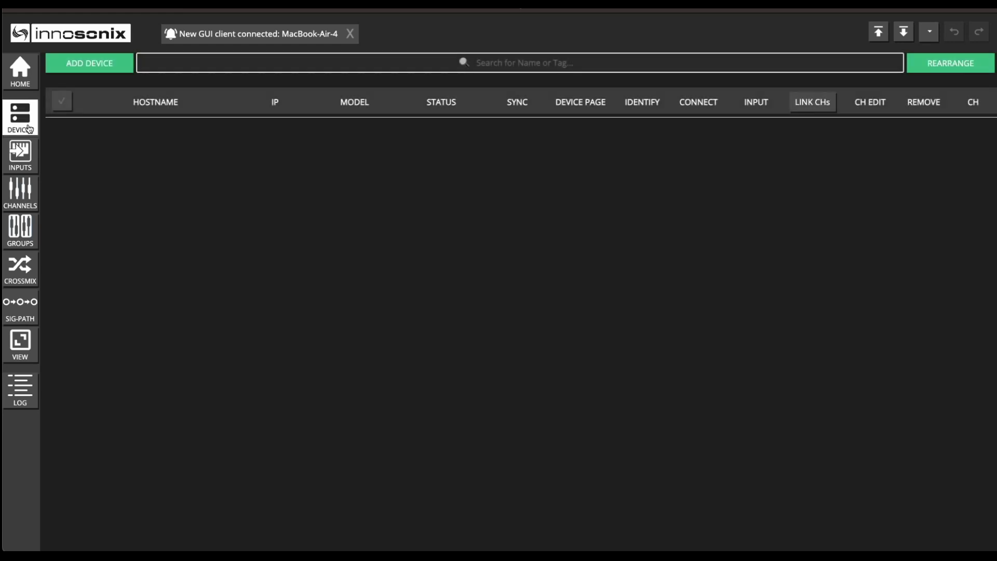
pyautogui.click(105, 65)
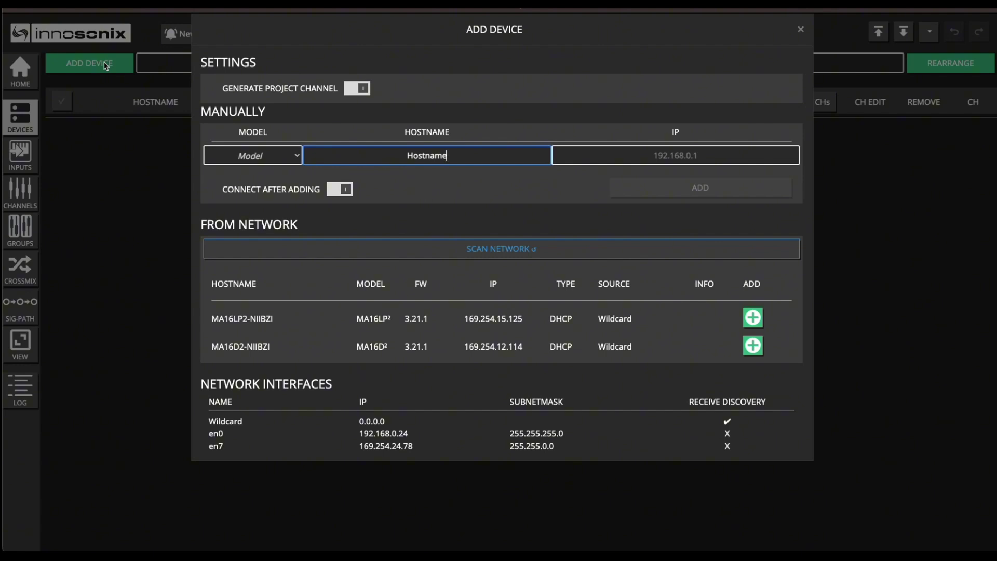
pyautogui.click(350, 94)
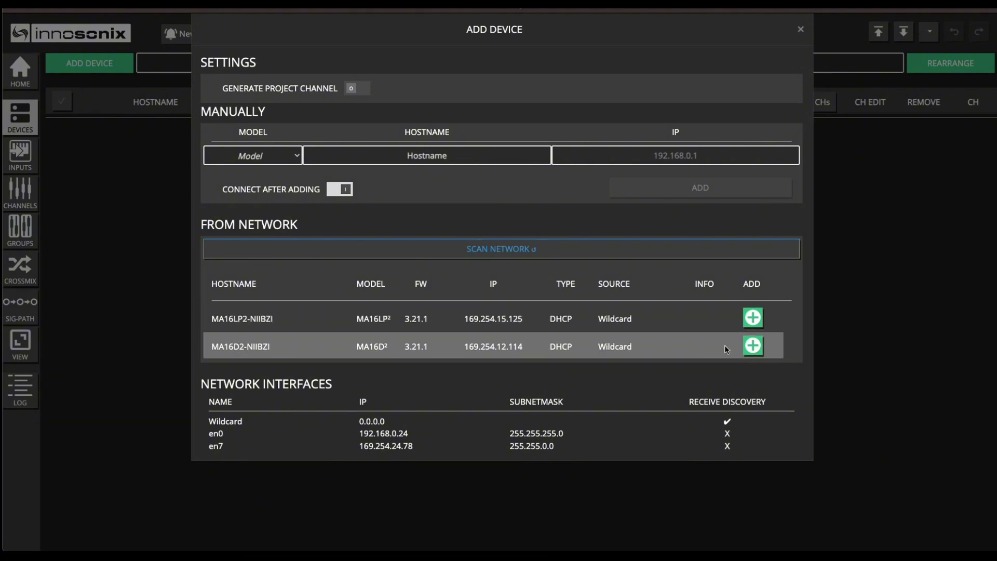
pyautogui.click(752, 345)
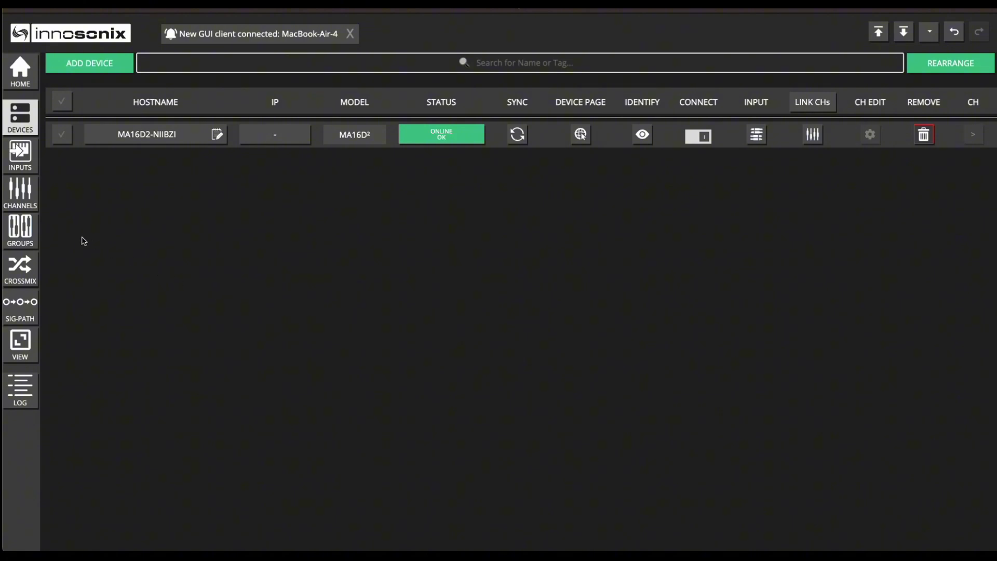
# Start adding project channels in the channel and group mapping, with the number of channels set to 3.
pyautogui.click(20, 200)
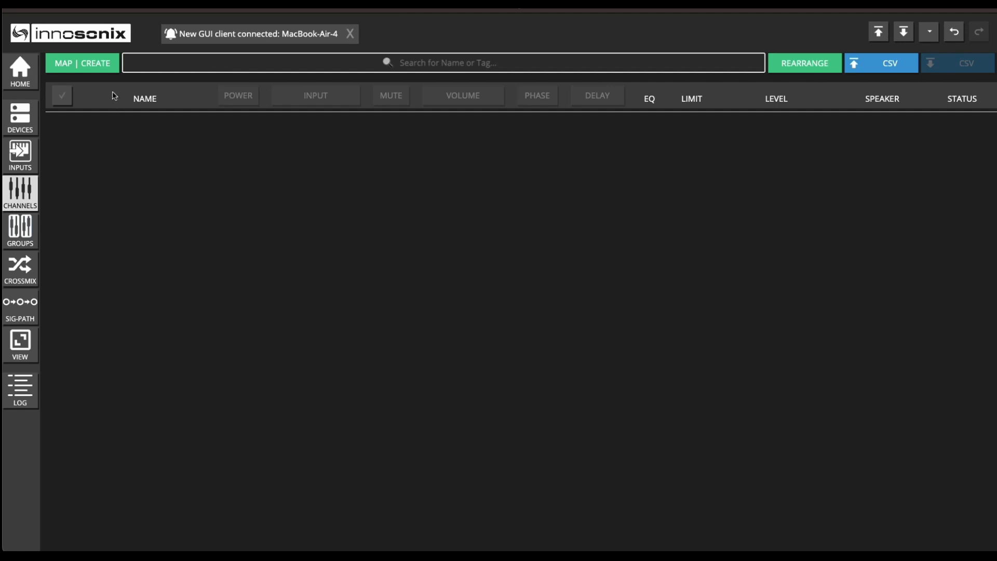
pyautogui.click(99, 67)
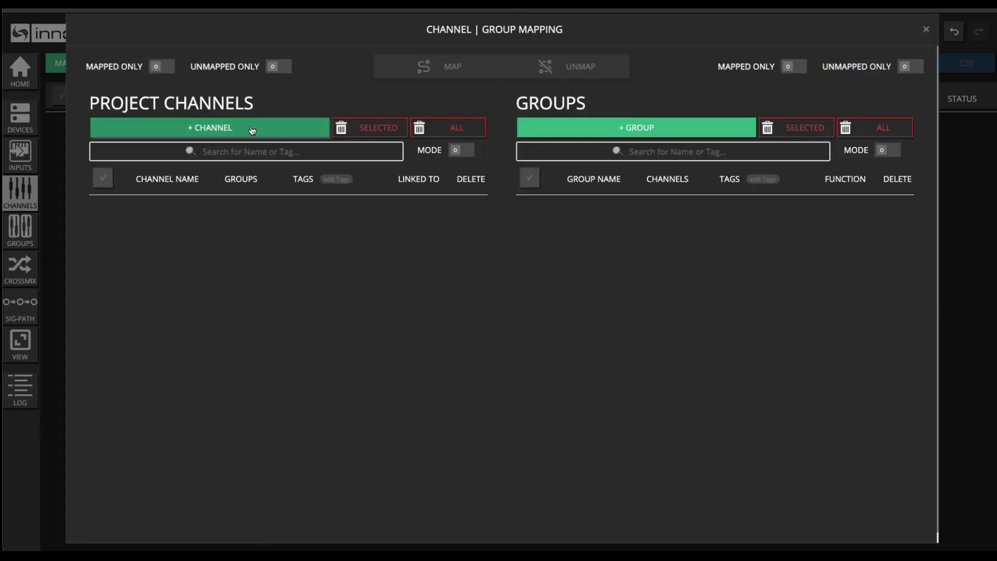
pyautogui.click(252, 130)
pyautogui.doubleClick(563, 96)
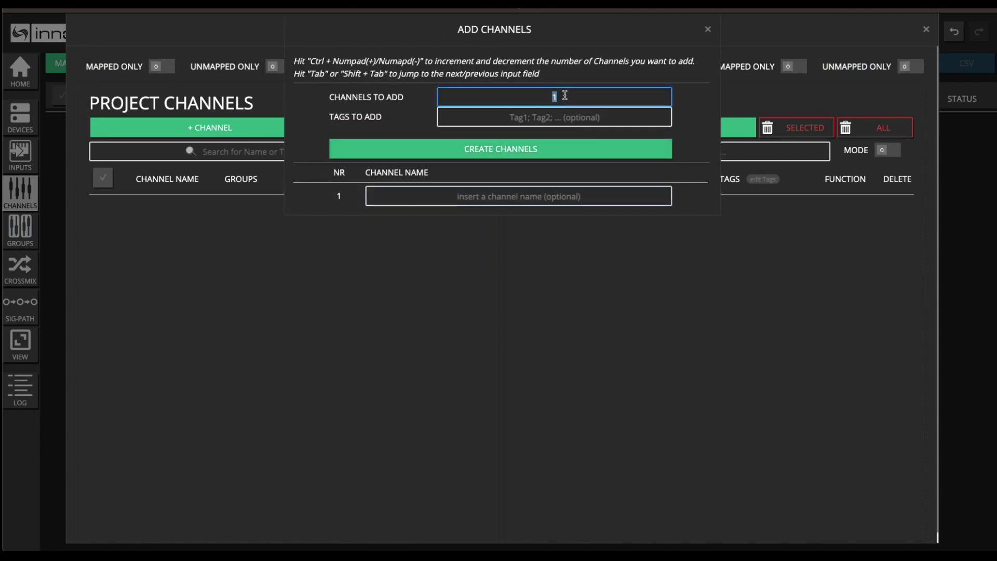
pyautogui.write('3')
pyautogui.press('Tab')
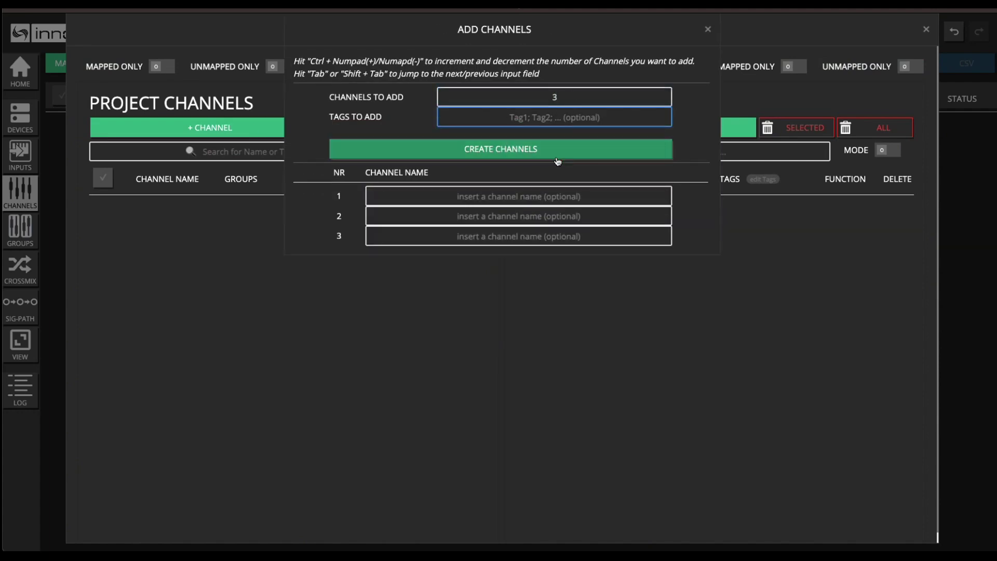
# Name the three new channels "Left", "Right" and "Sub" and create them.
pyautogui.click(545, 195)
pyautogui.write('Left')
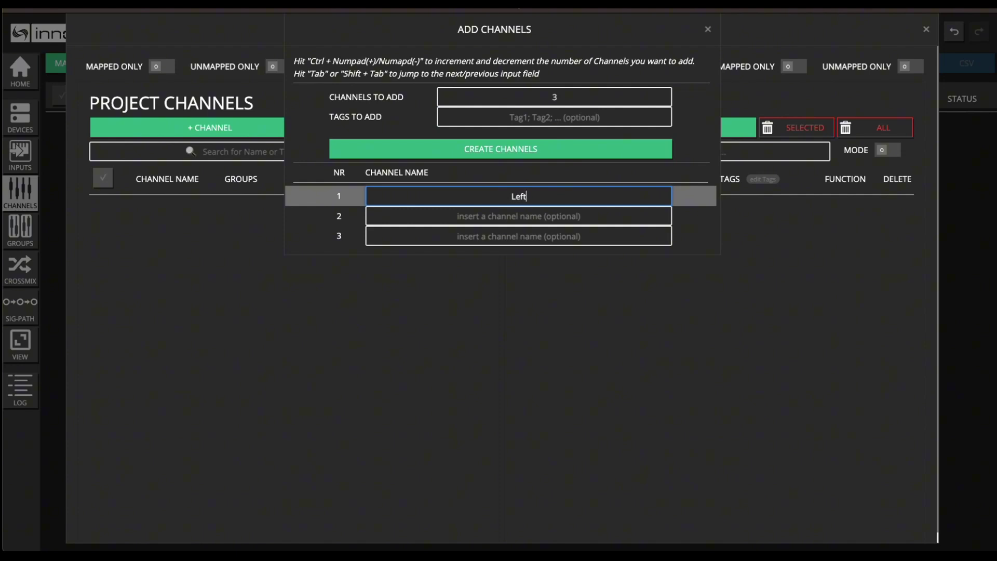
pyautogui.press('Tab')
pyautogui.write('Right q')
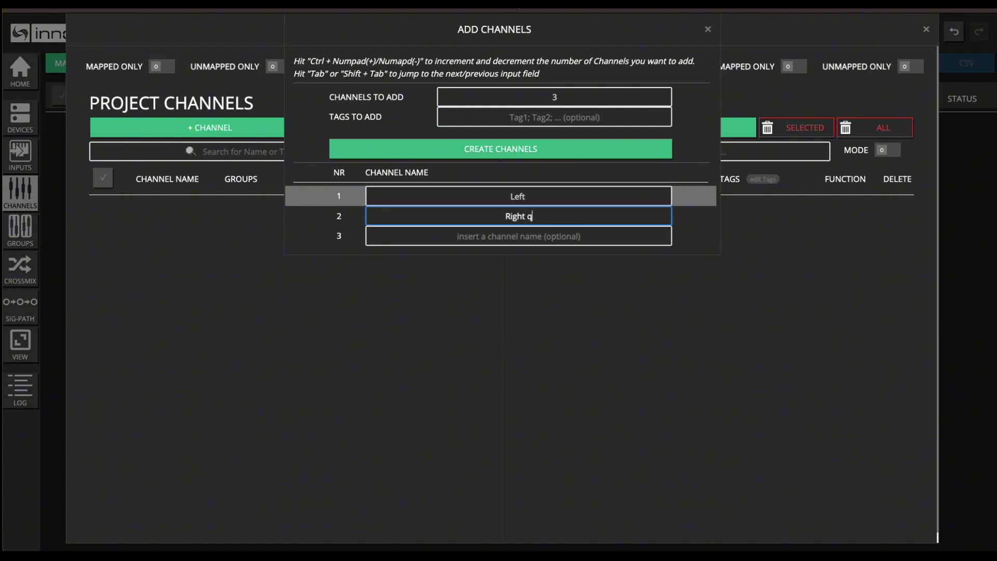
pyautogui.press('BackSpace')
pyautogui.press('BackSpace')
pyautogui.press('Tab')
pyautogui.write('Sub')
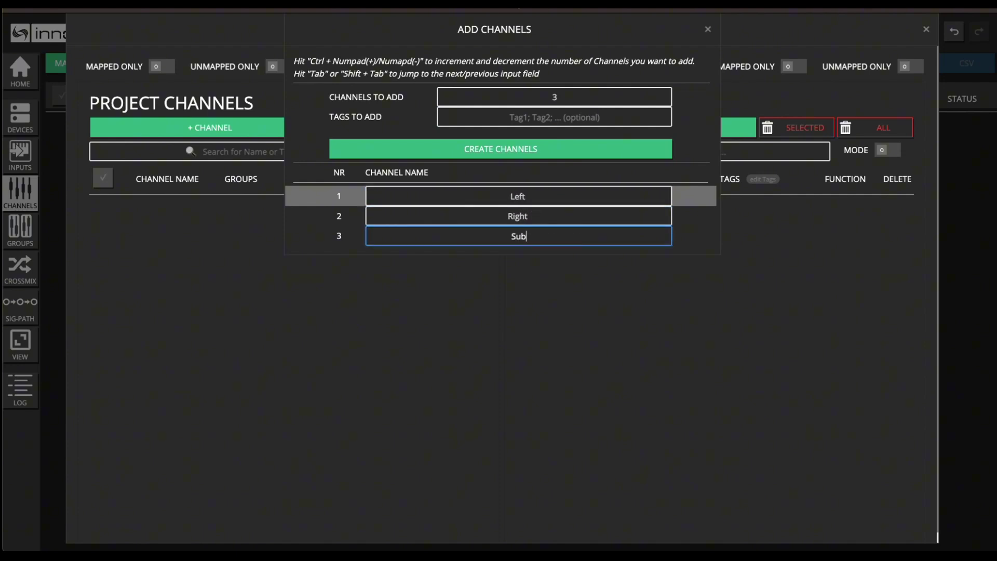
pyautogui.click(525, 155)
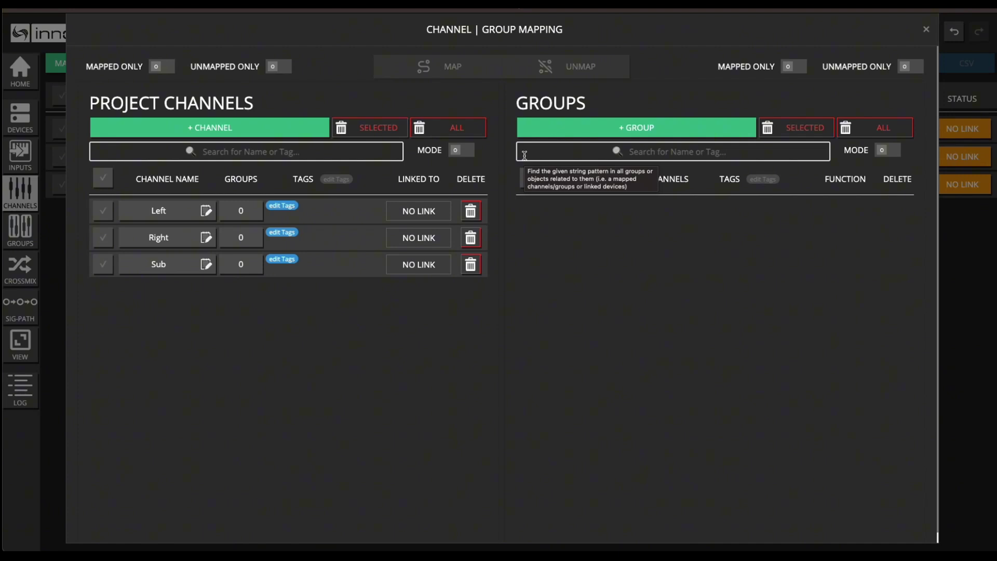
# Create one group named "Office" without tags.
pyautogui.click(614, 134)
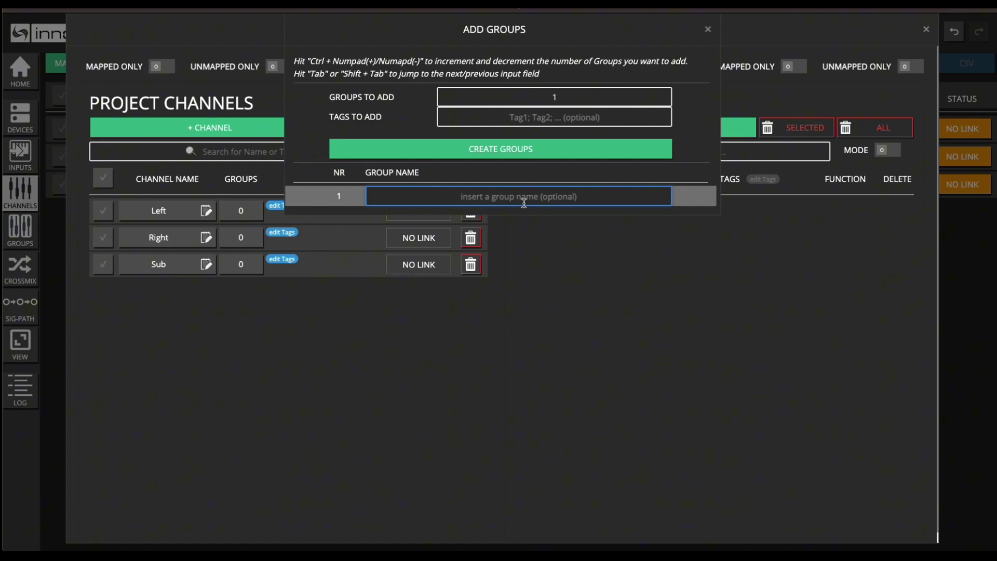
pyautogui.write('Office')
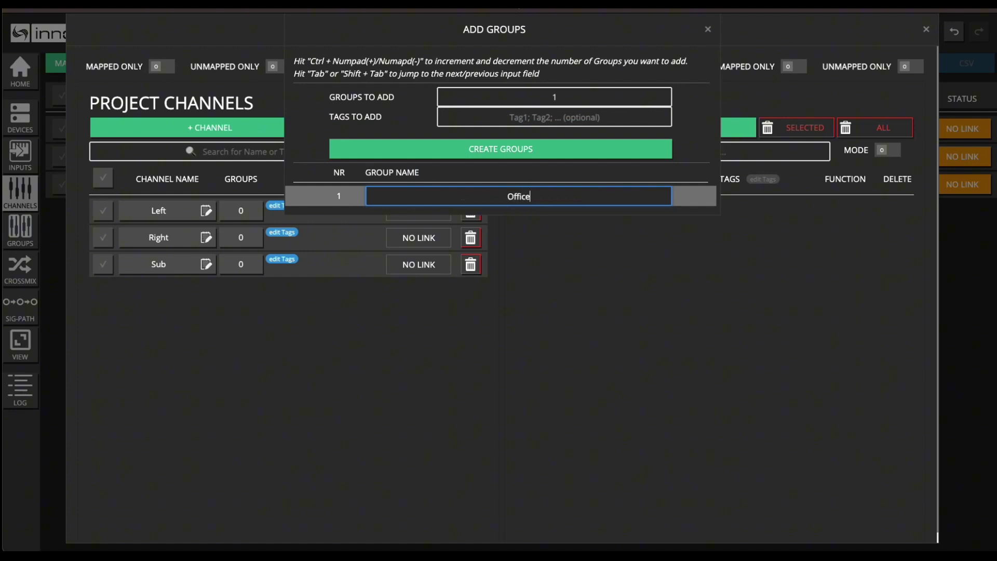
pyautogui.click(504, 152)
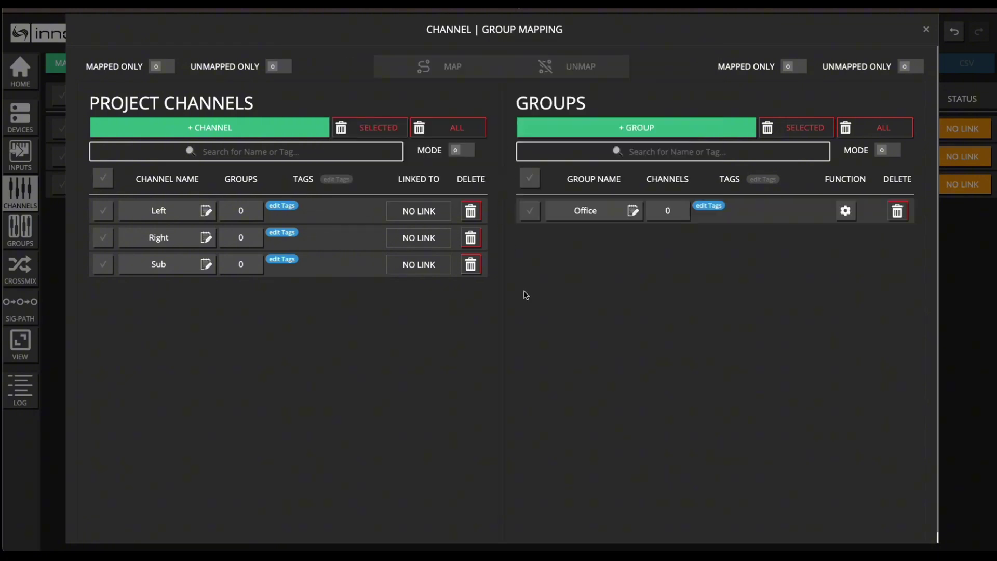
# Map all three project channels to the Office group and close the mapping.
pyautogui.click(103, 178)
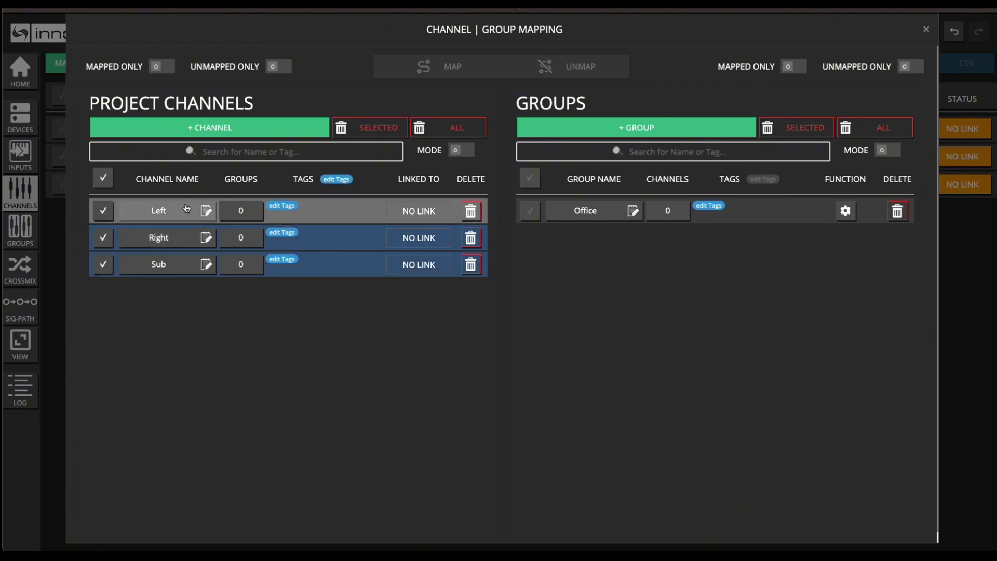
pyautogui.moveTo(187, 208); pyautogui.dragTo(580, 200)
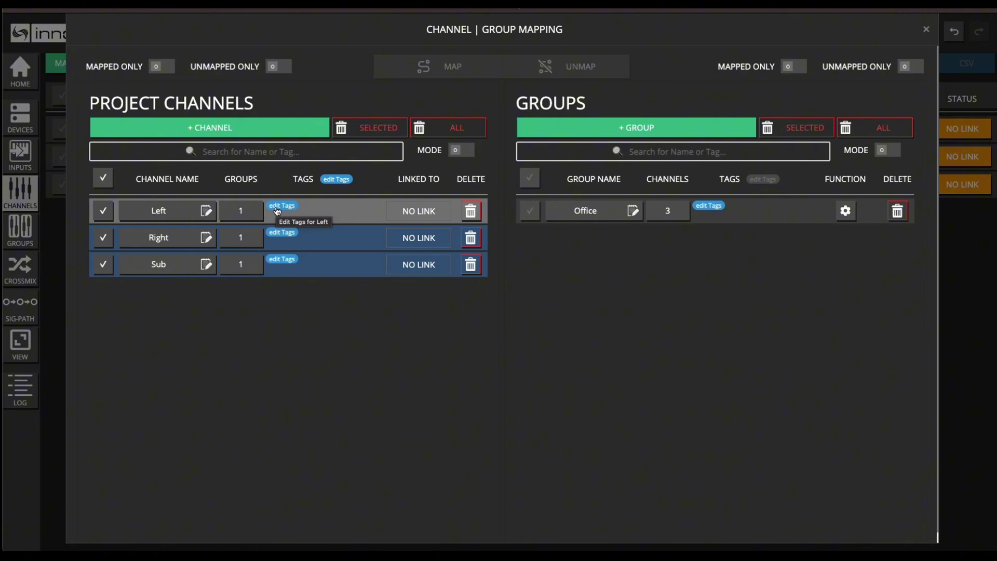
pyautogui.click(927, 30)
# Open channel linking for the MA16D2 device and identify hardware channels 01 and 02 with the PINK_NOISE test tone.
pyautogui.click(18, 129)
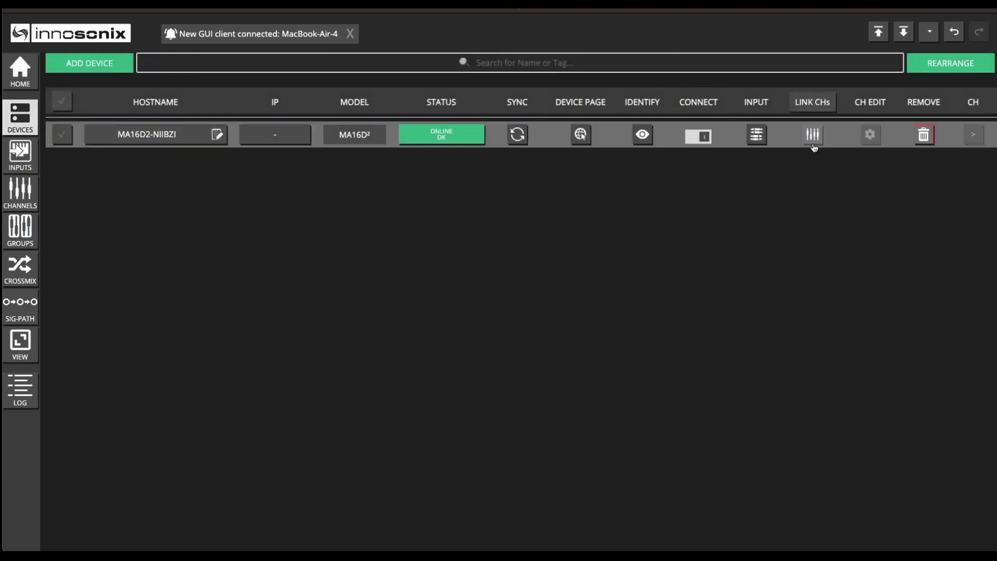
pyautogui.click(814, 139)
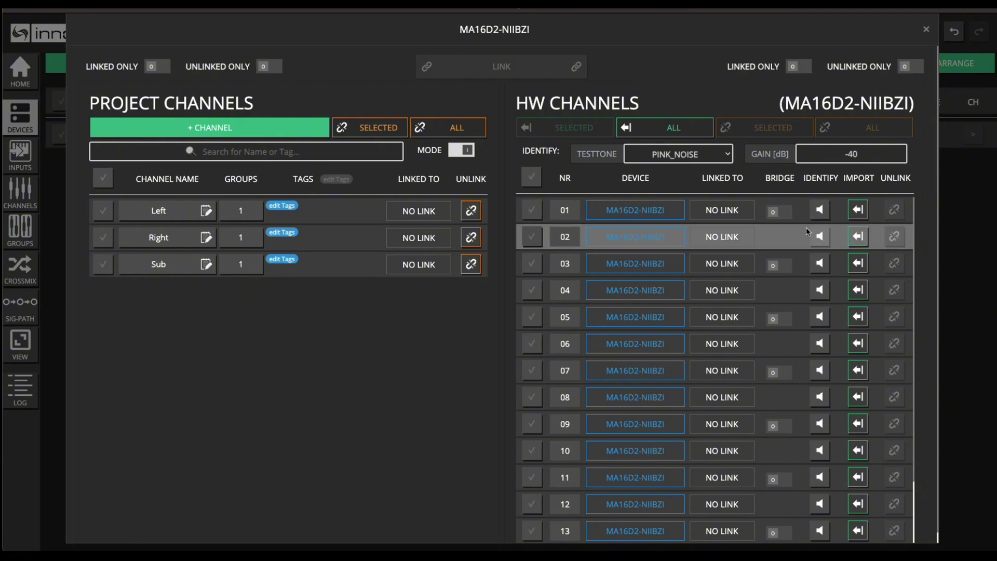
pyautogui.click(819, 210)
pyautogui.click(819, 237)
pyautogui.click(819, 237)
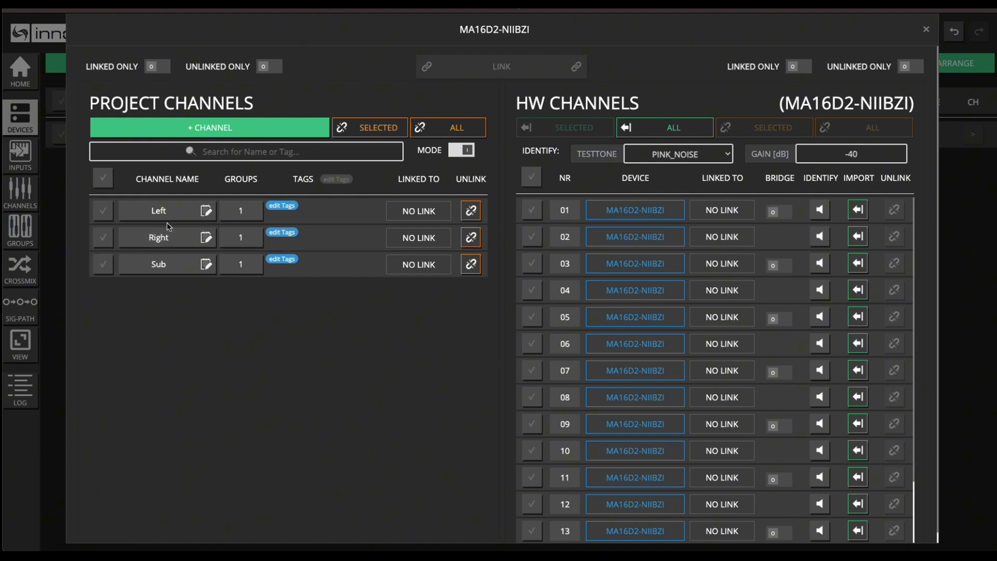
# Link all three project channels to the device's hardware channels, starting at channel 01.
pyautogui.click(103, 178)
pyautogui.moveTo(167, 214); pyautogui.dragTo(569, 213)
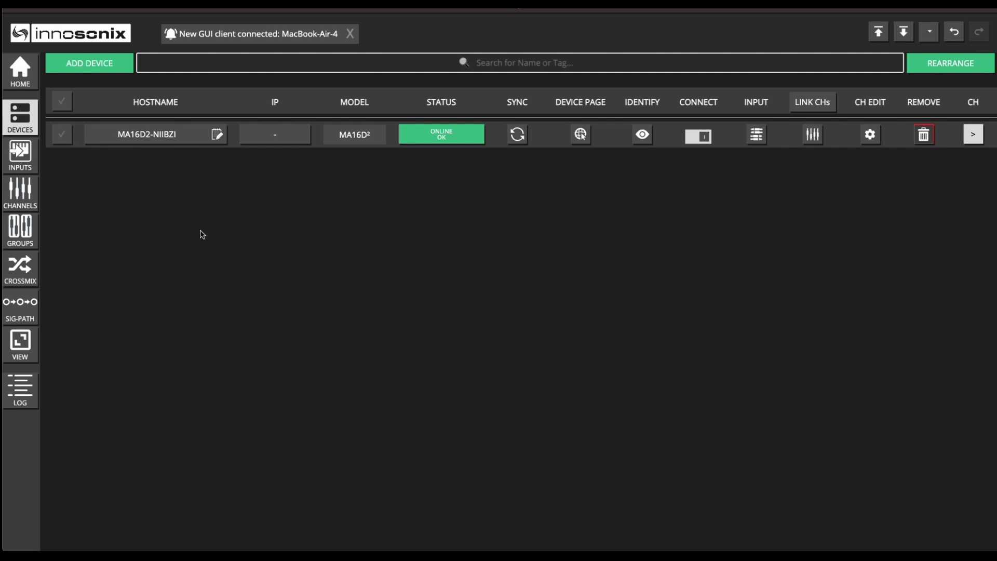
# Set the Office group's volume to -30 dB.
pyautogui.click(20, 229)
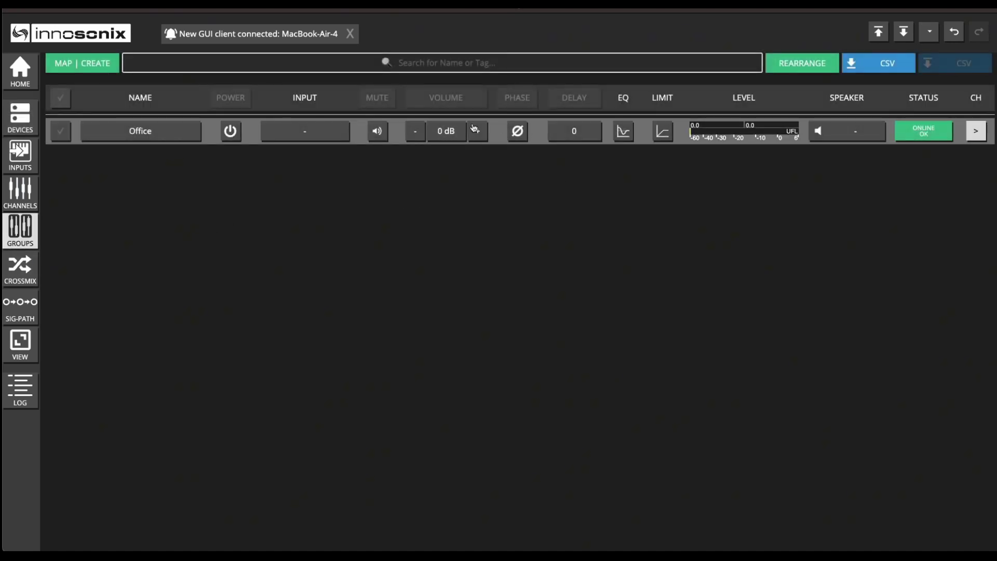
pyautogui.click(441, 133)
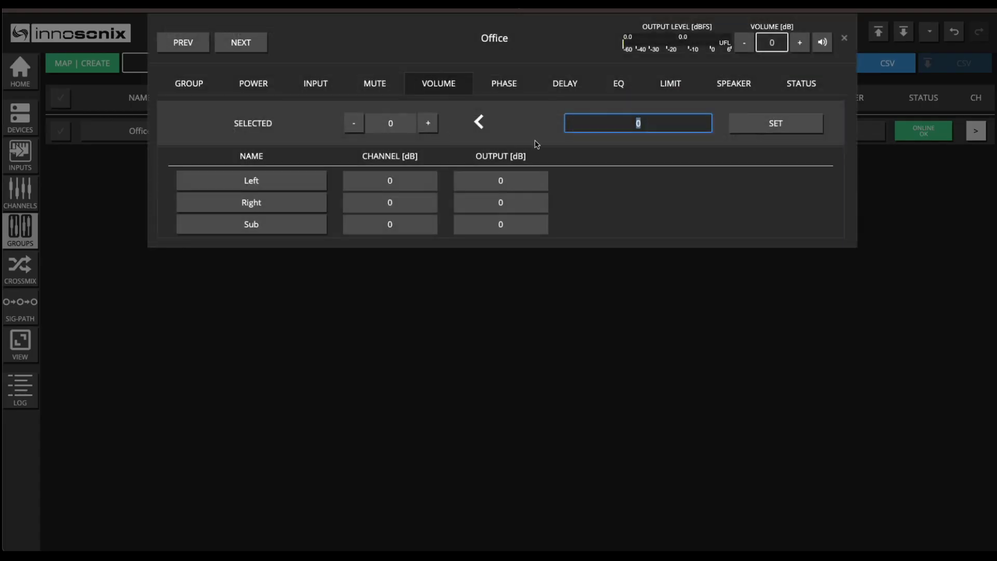
pyautogui.click(655, 124)
pyautogui.press('BackSpace')
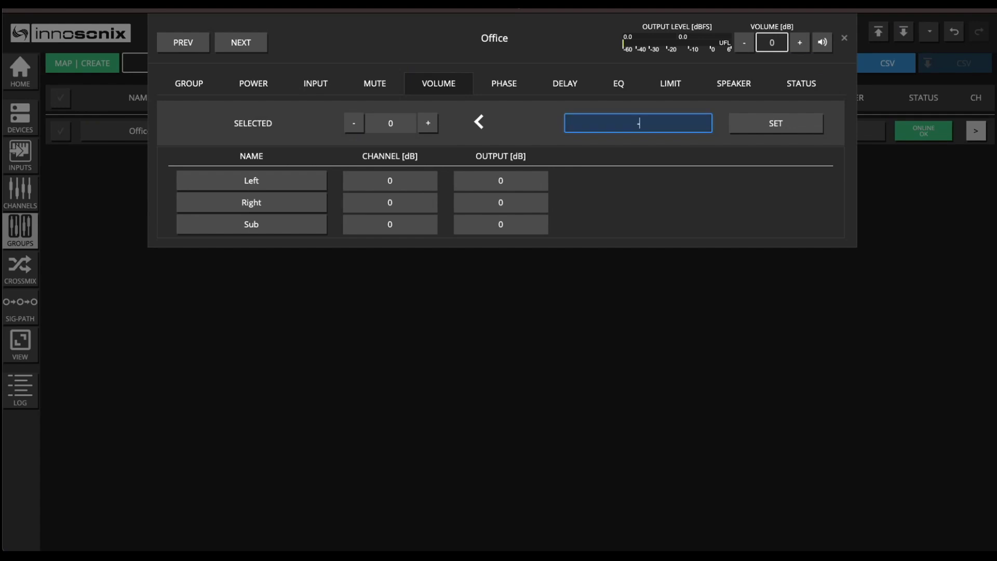
pyautogui.write('-30')
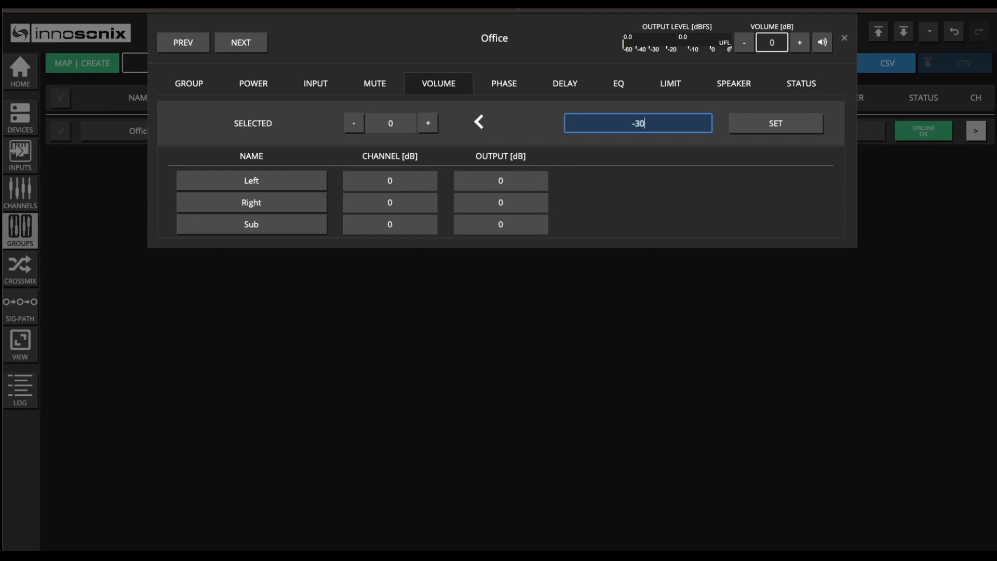
pyautogui.click(743, 124)
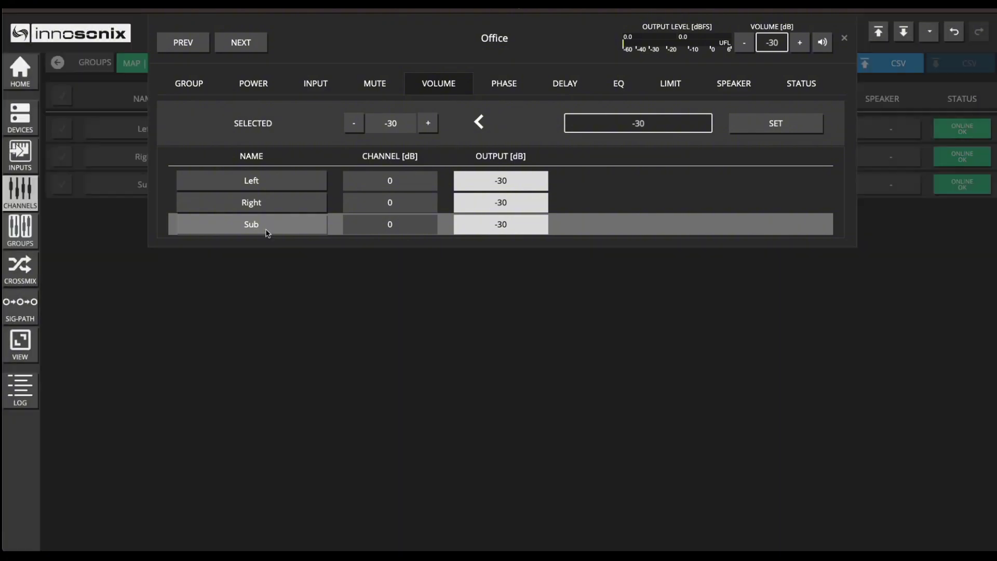
# Set the Sub channel's own volume to 6 dB and close its settings.
pyautogui.click(267, 232)
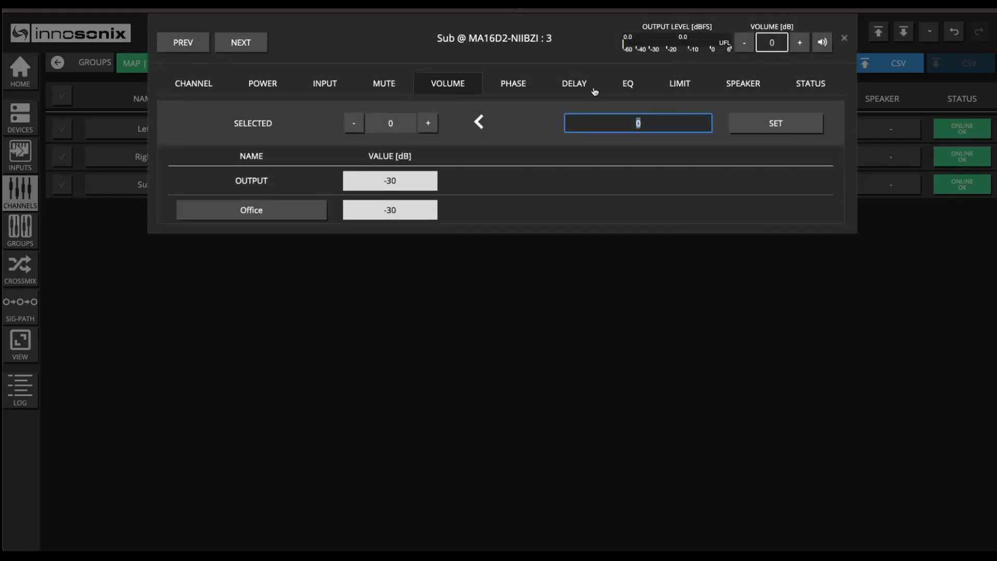
pyautogui.click(629, 126)
pyautogui.moveTo(629, 126); pyautogui.dragTo(657, 125)
pyautogui.write('6')
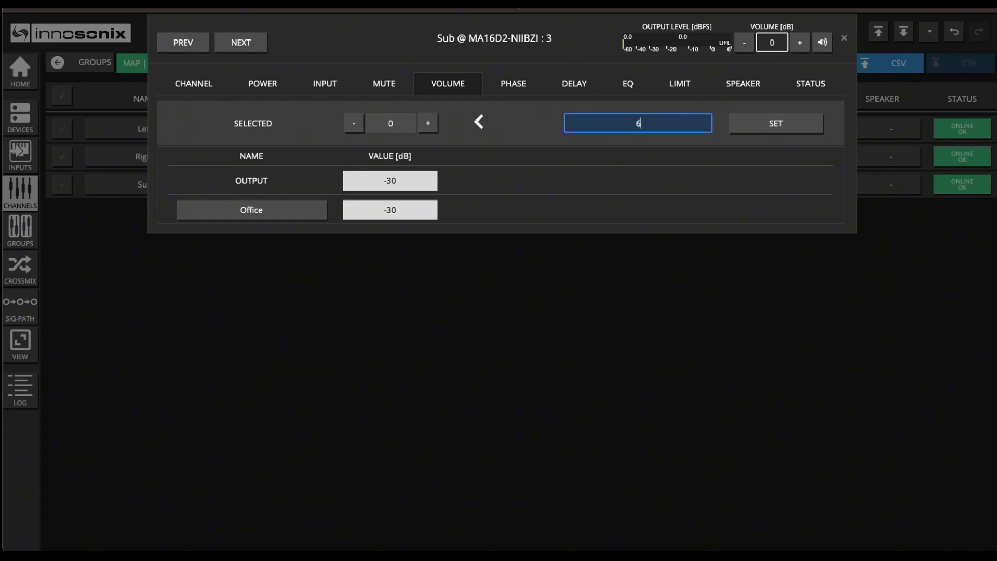
pyautogui.click(739, 123)
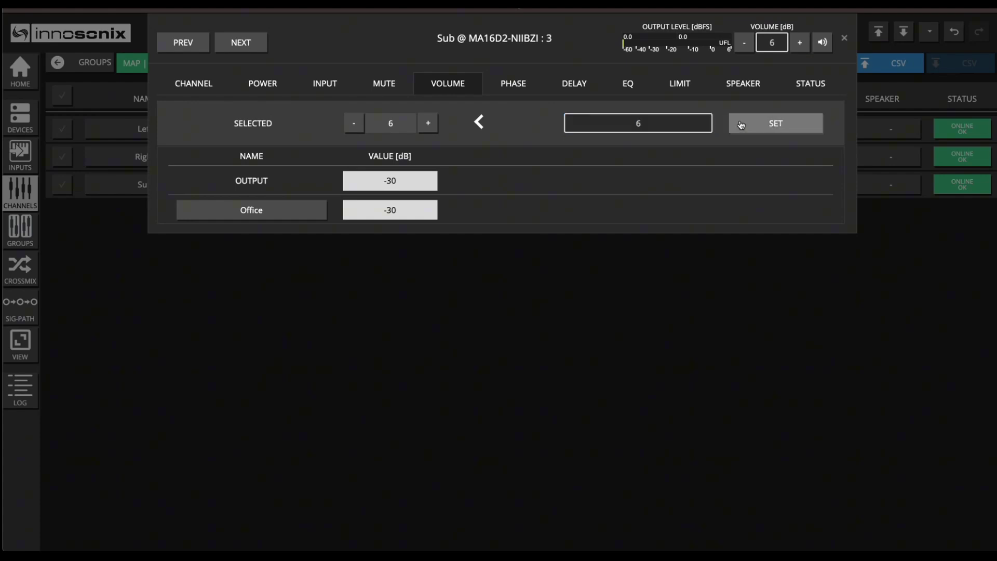
pyautogui.click(844, 37)
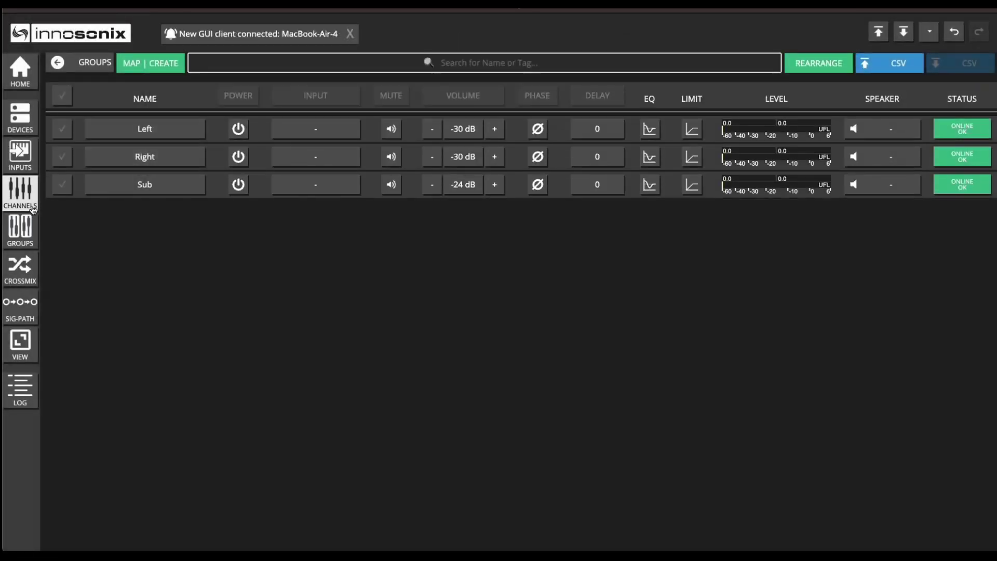
# Return to the groups and examine the channel and output volumes in the Office group.
pyautogui.click(57, 62)
pyautogui.click(450, 131)
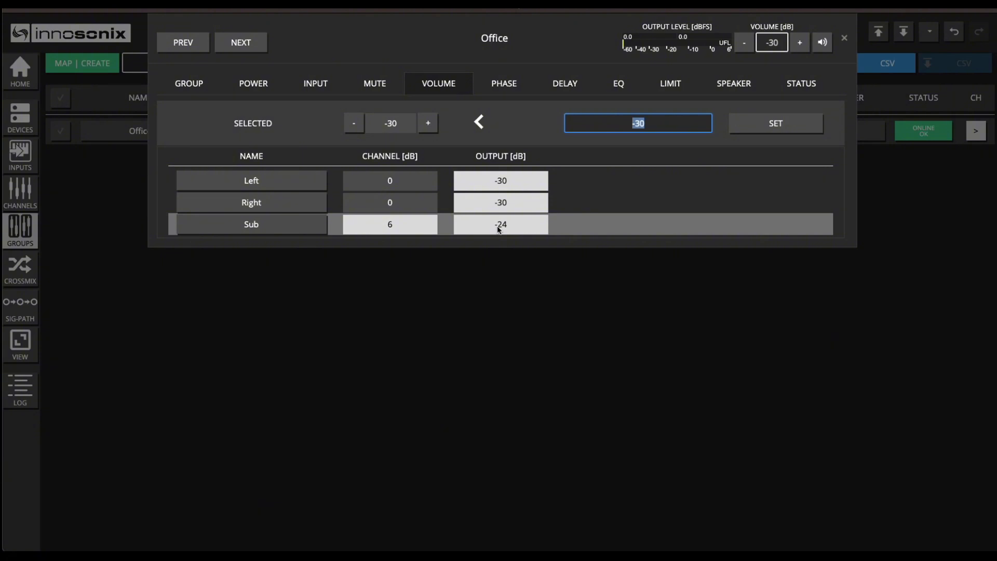
# Add a low-pass filter to the Sub channel's EQ and give it a 48 dB Butterworth slope.
pyautogui.click(307, 224)
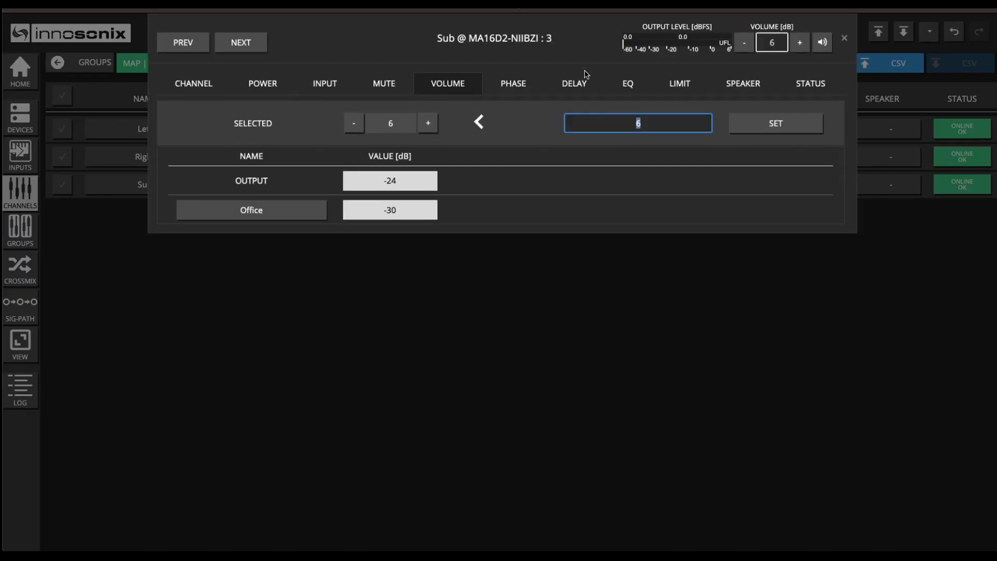
pyautogui.click(628, 84)
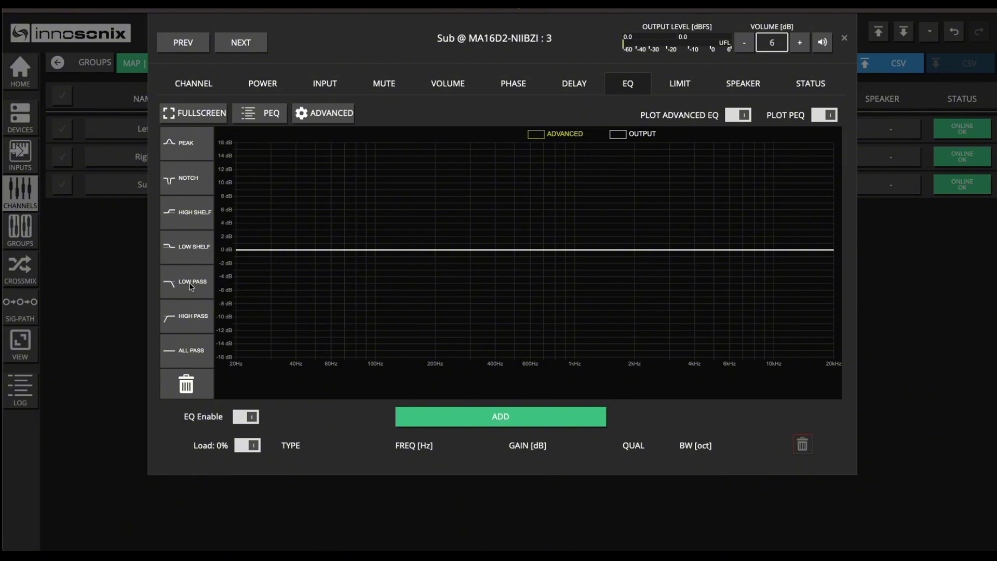
pyautogui.moveTo(191, 287); pyautogui.dragTo(460, 276)
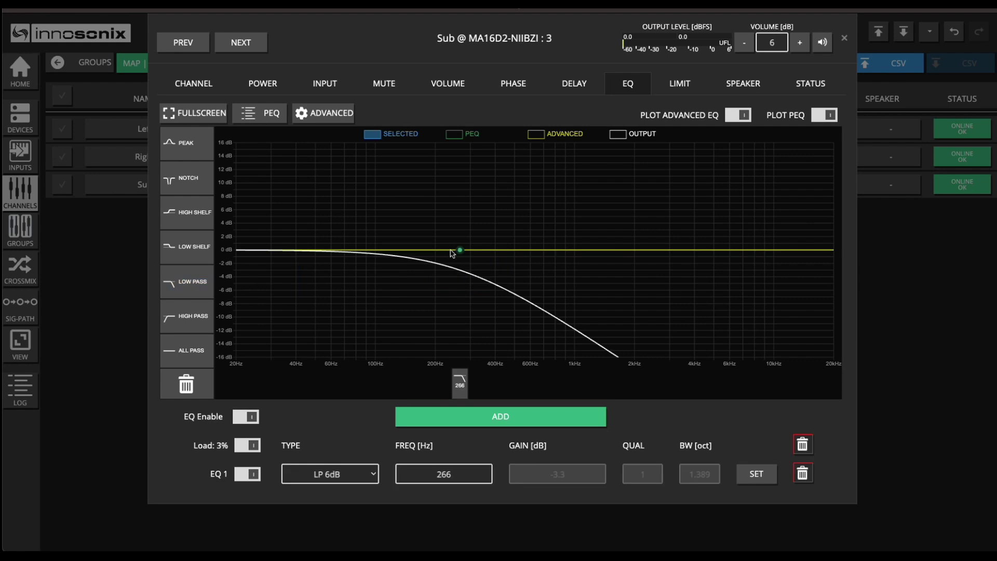
pyautogui.click(460, 251)
pyautogui.click(486, 223)
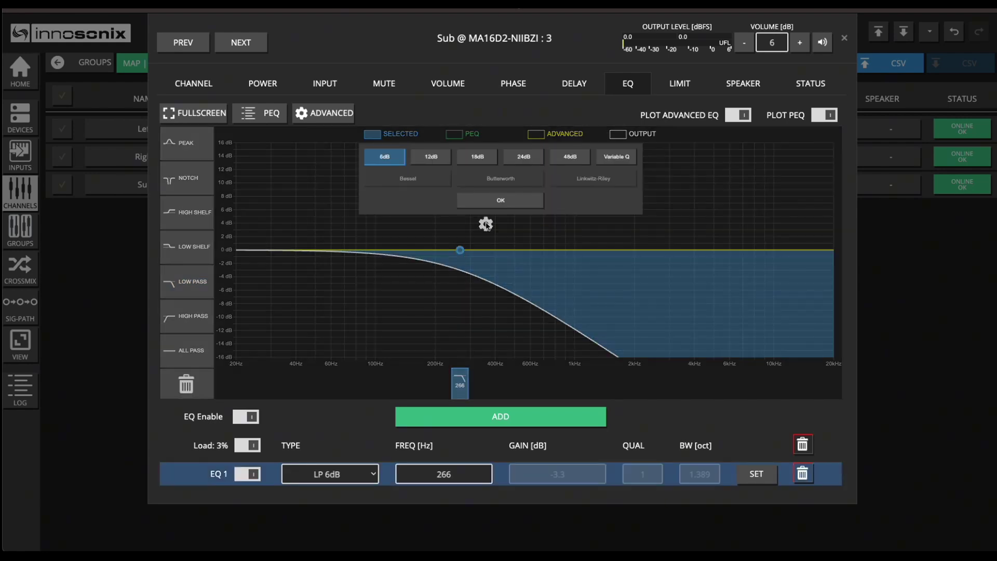
pyautogui.click(561, 158)
pyautogui.click(500, 178)
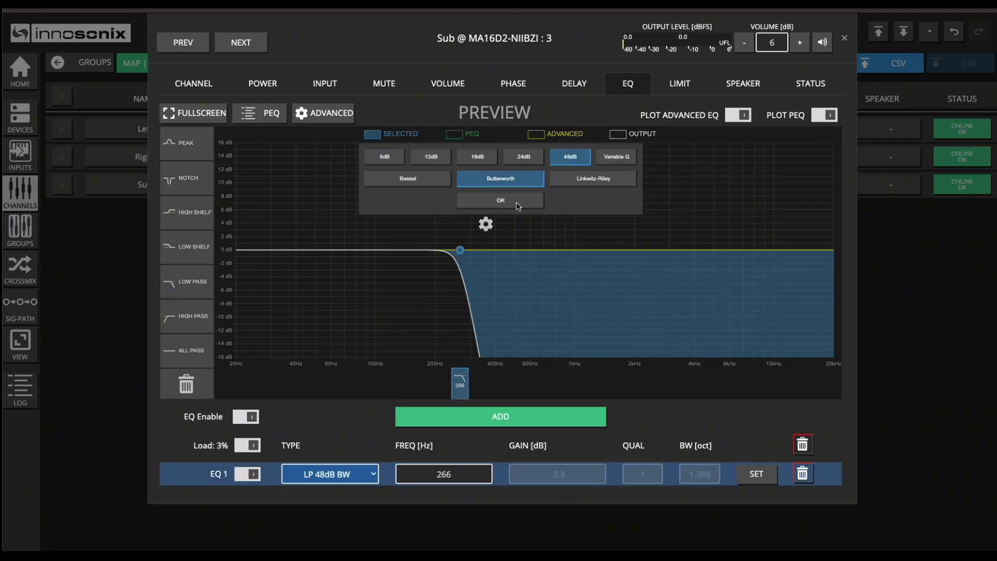
pyautogui.click(500, 200)
# Set the Sub channel's low-pass frequency to 125 Hz.
pyautogui.doubleClick(450, 480)
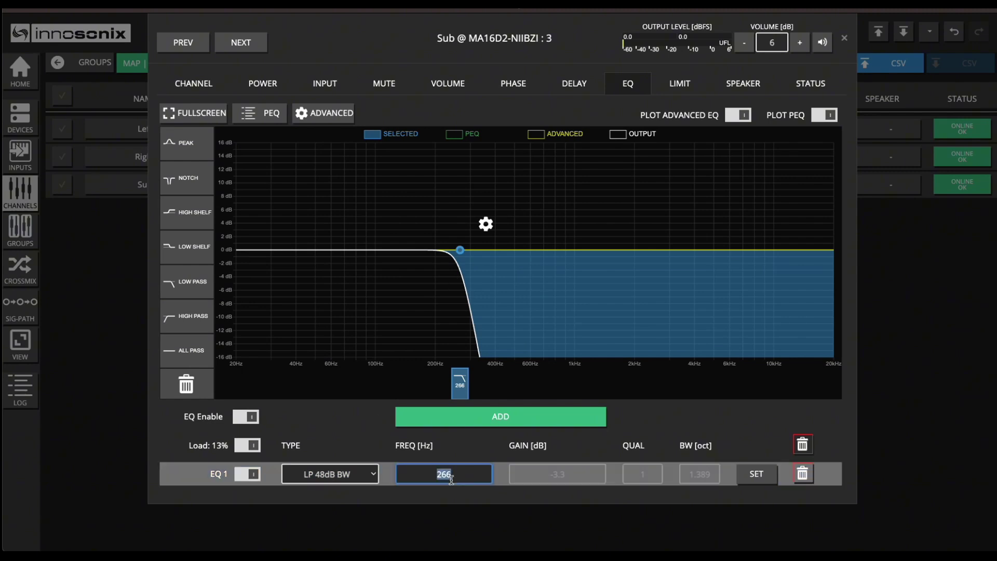
pyautogui.write('125')
pyautogui.press('Return')
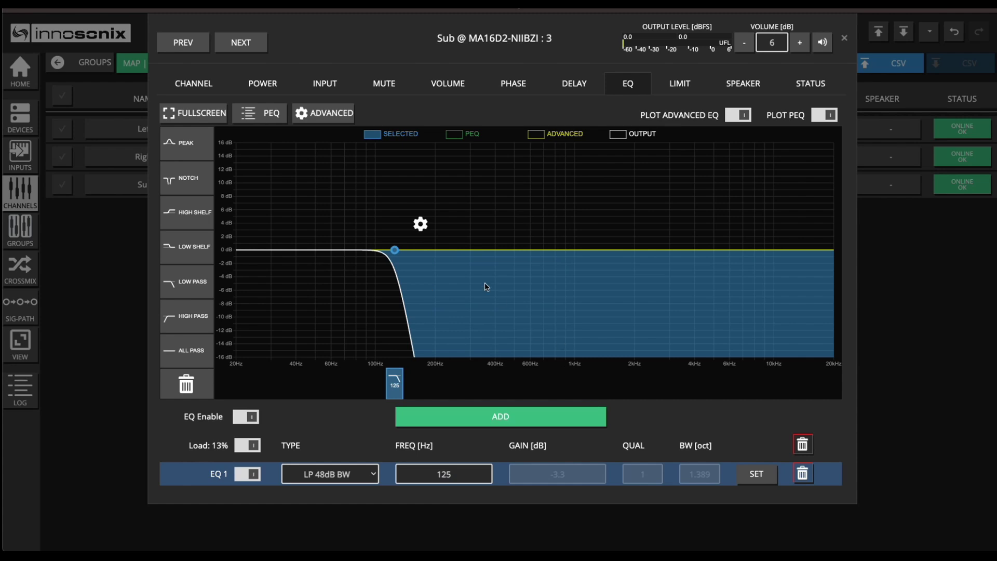
# Switch to the Left channel and add a high-pass EQ filter with a 48 dB Butterworth slope.
pyautogui.click(193, 41)
pyautogui.click(192, 41)
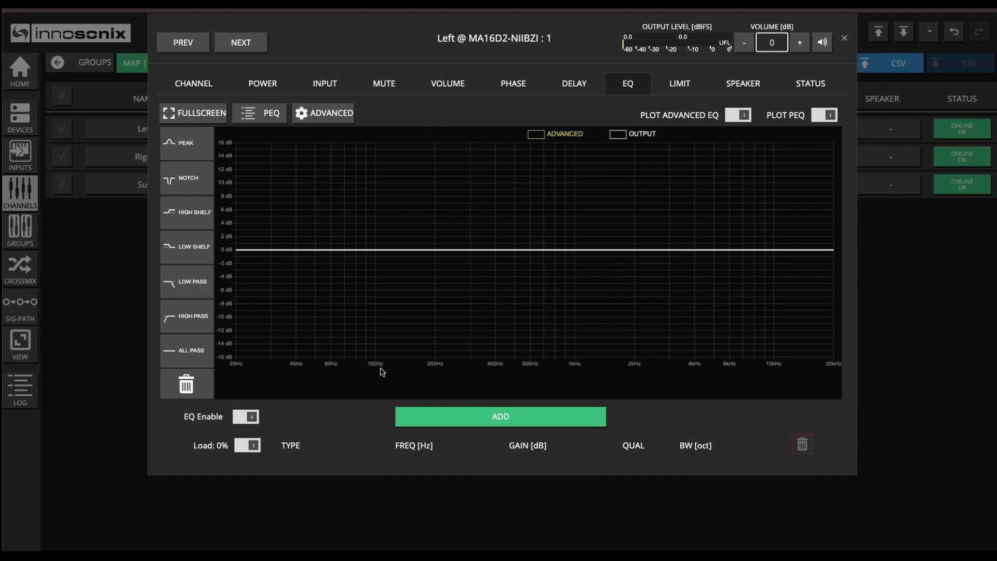
pyautogui.moveTo(193, 321)
pyautogui.mouseDown()
pyautogui.moveTo(427, 244)
pyautogui.moveTo(443, 249)
pyautogui.mouseUp()
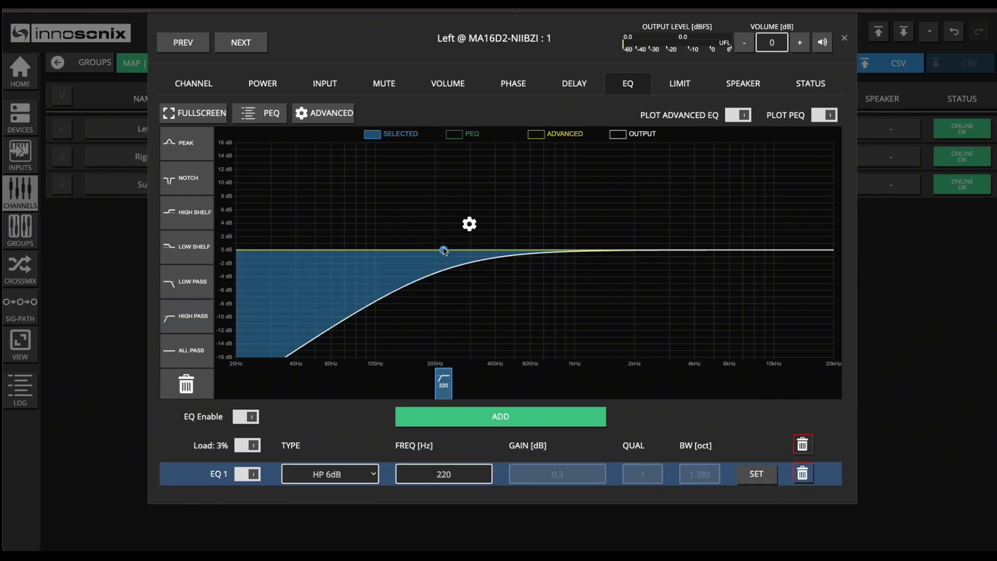
pyautogui.click(470, 226)
pyautogui.click(568, 155)
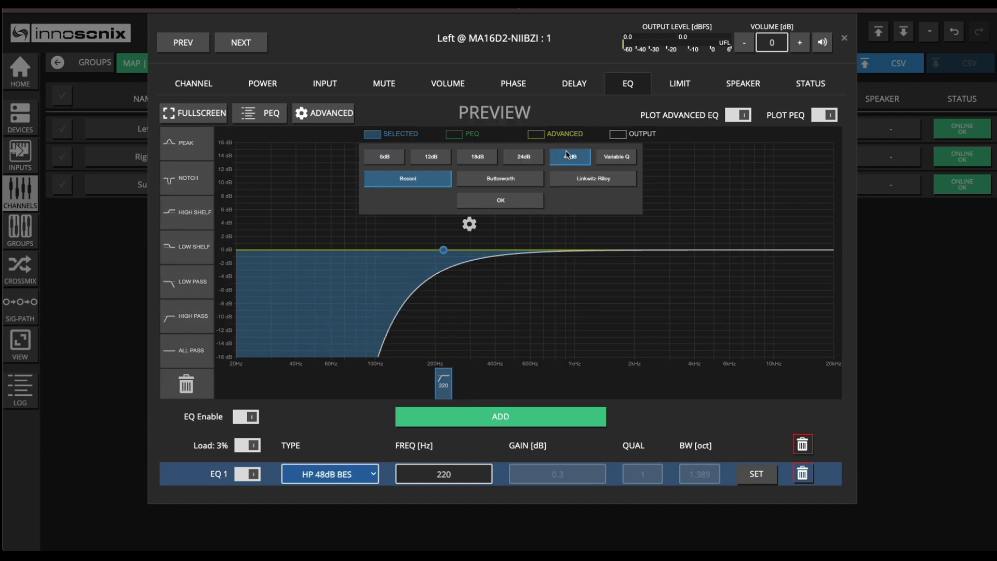
pyautogui.click(500, 178)
pyautogui.click(519, 202)
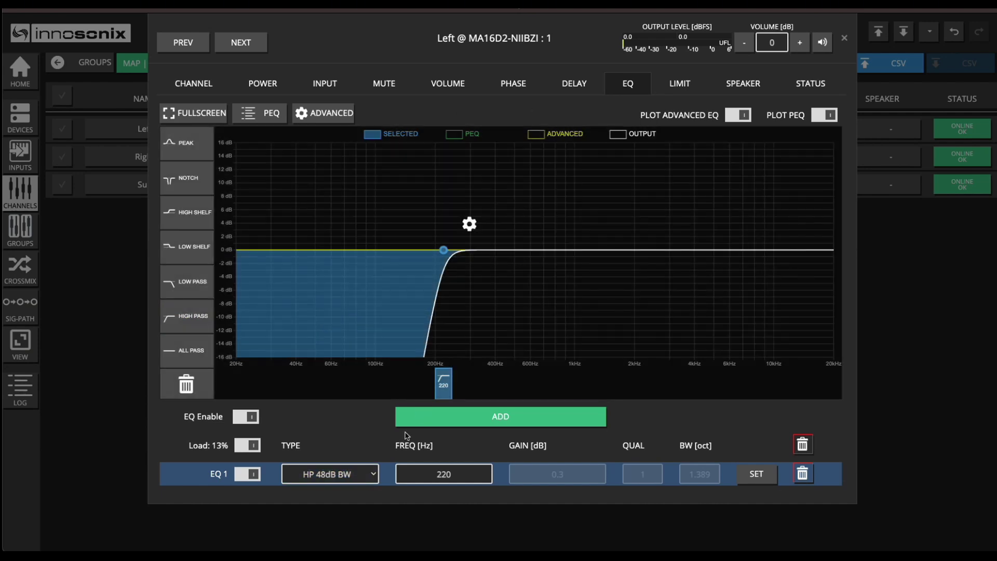
# Set the Left channel's high-pass frequency to 140 Hz.
pyautogui.doubleClick(423, 475)
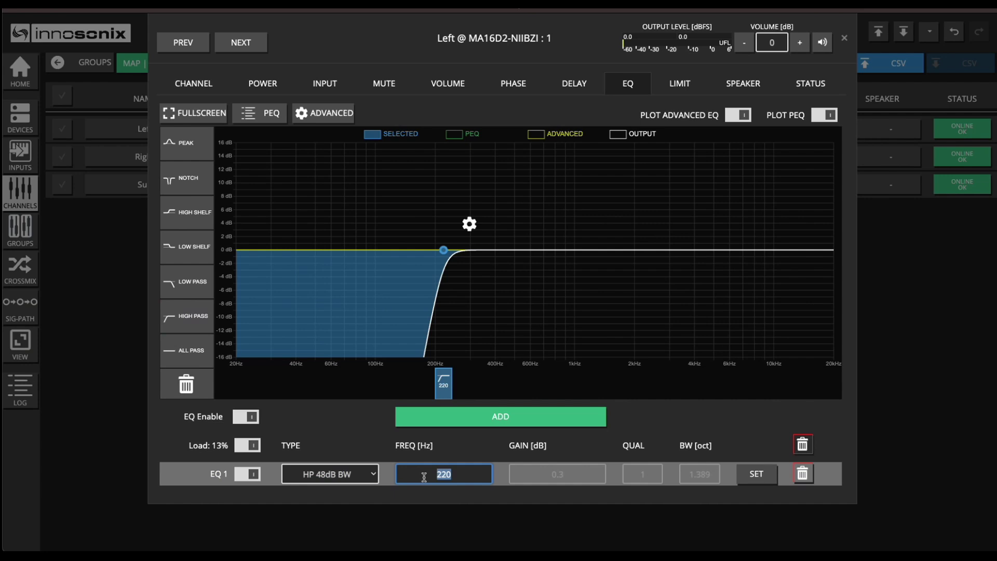
pyautogui.write('13')
pyautogui.write('0')
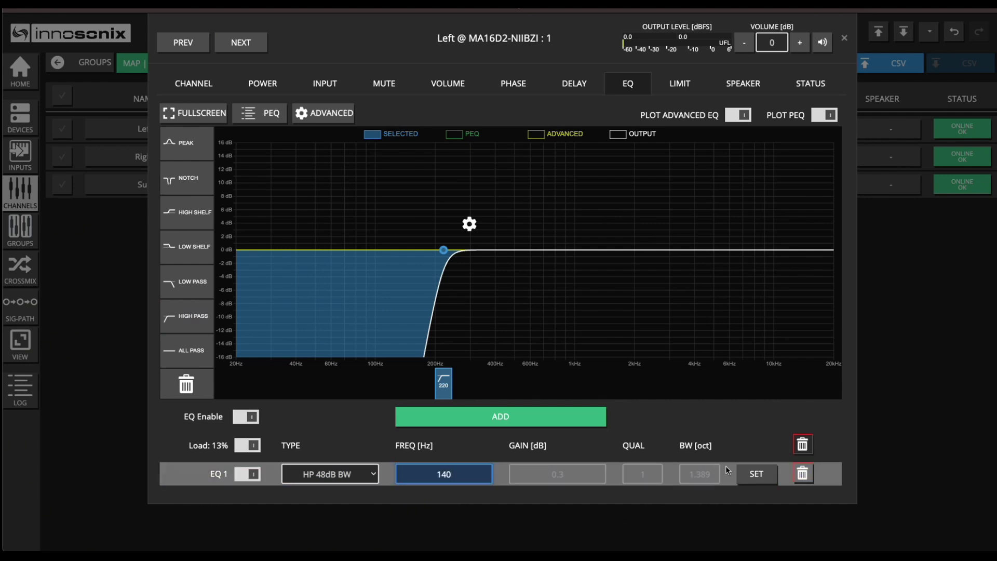
pyautogui.click(755, 473)
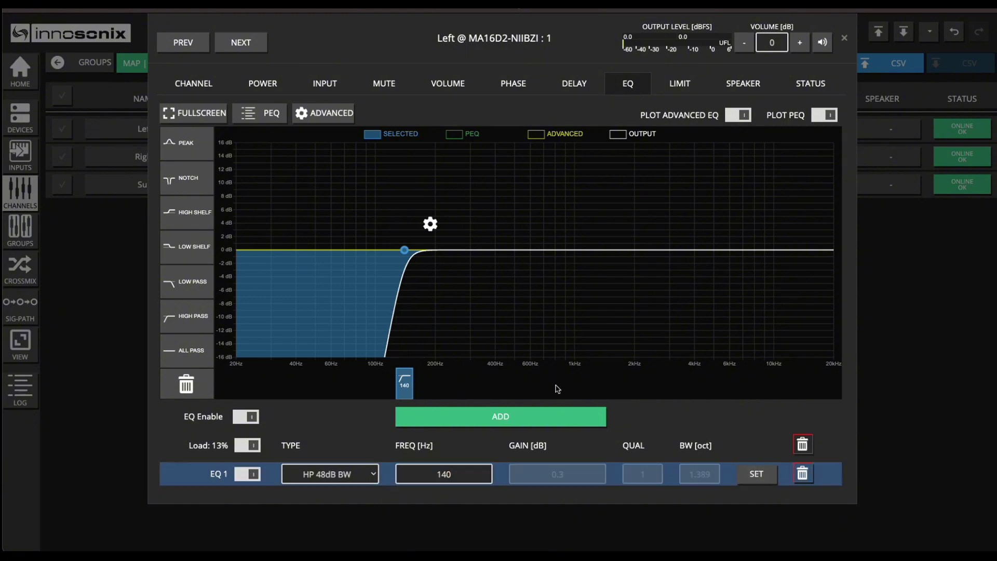
# Switch to the Right channel and add a high-pass EQ filter with a 48 dB Butterworth slope.
pyautogui.click(254, 43)
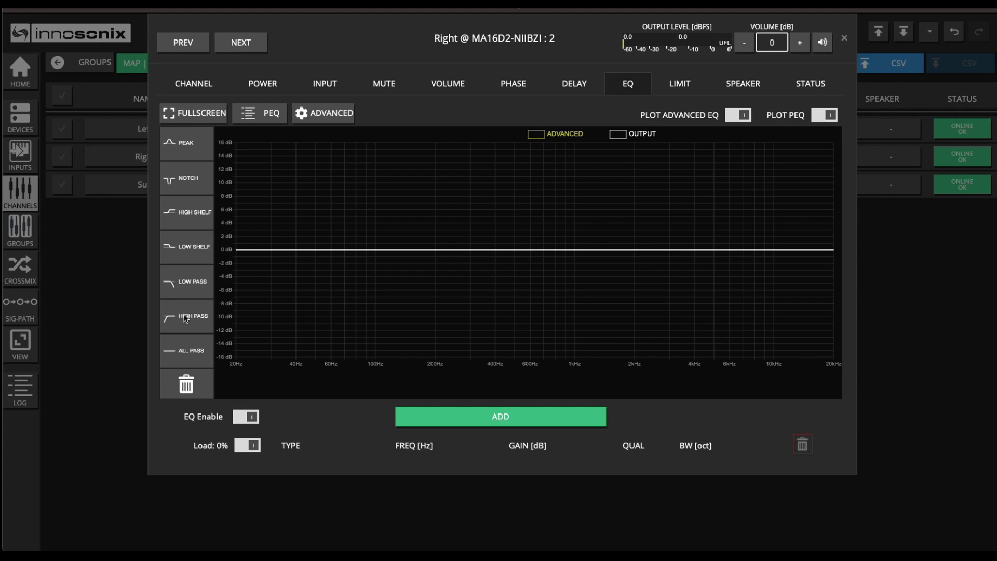
pyautogui.moveTo(185, 314); pyautogui.dragTo(396, 267)
pyautogui.click(422, 223)
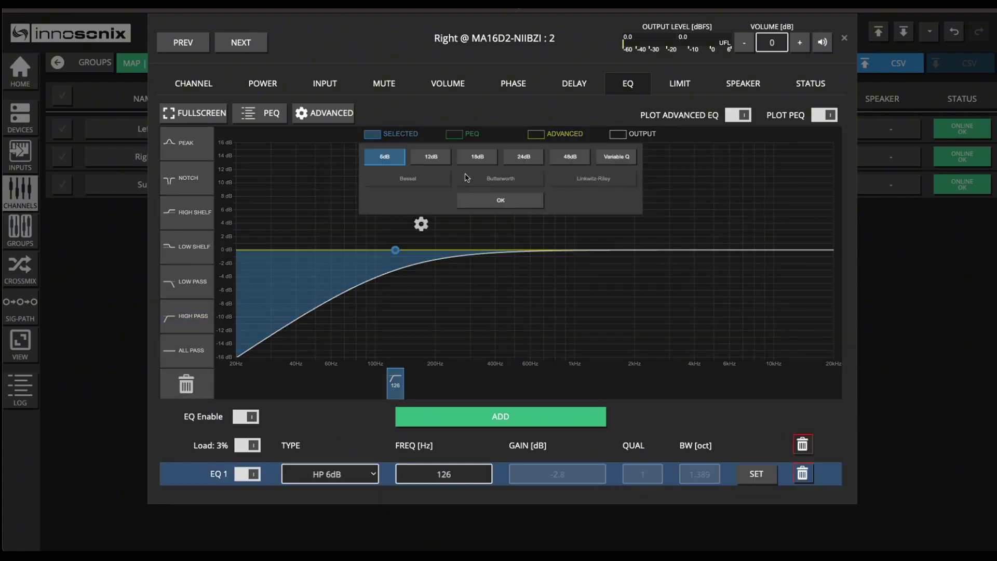
pyautogui.click(558, 158)
pyautogui.click(501, 178)
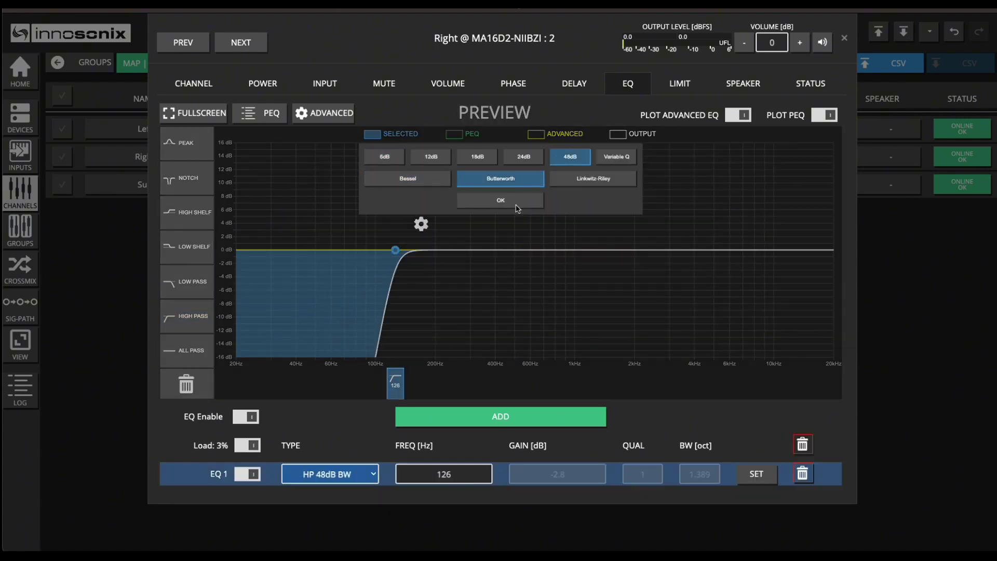
pyautogui.click(500, 199)
# Set the Right channel's high-pass frequency to 140 Hz.
pyautogui.doubleClick(449, 477)
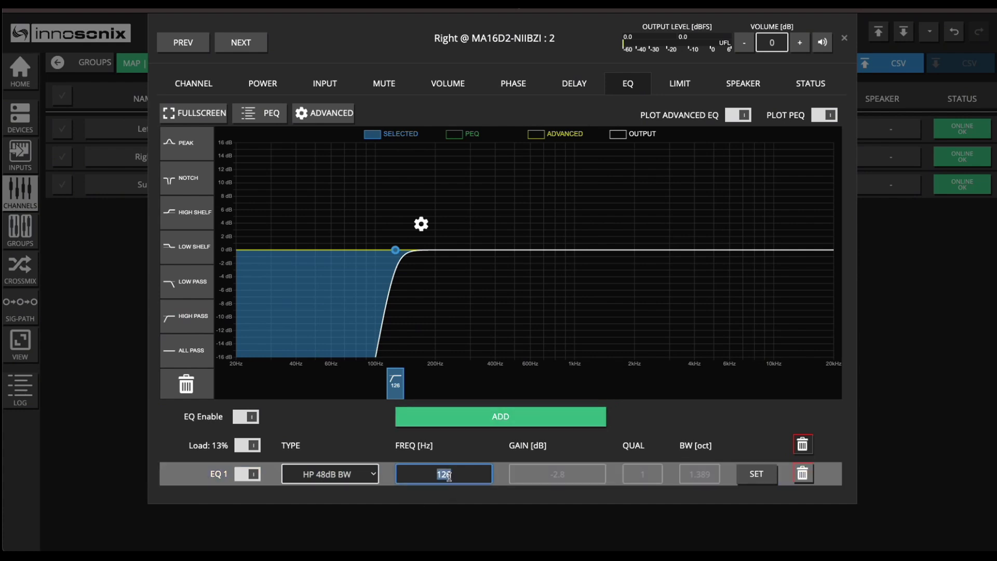
pyautogui.write('140')
pyautogui.press('Return')
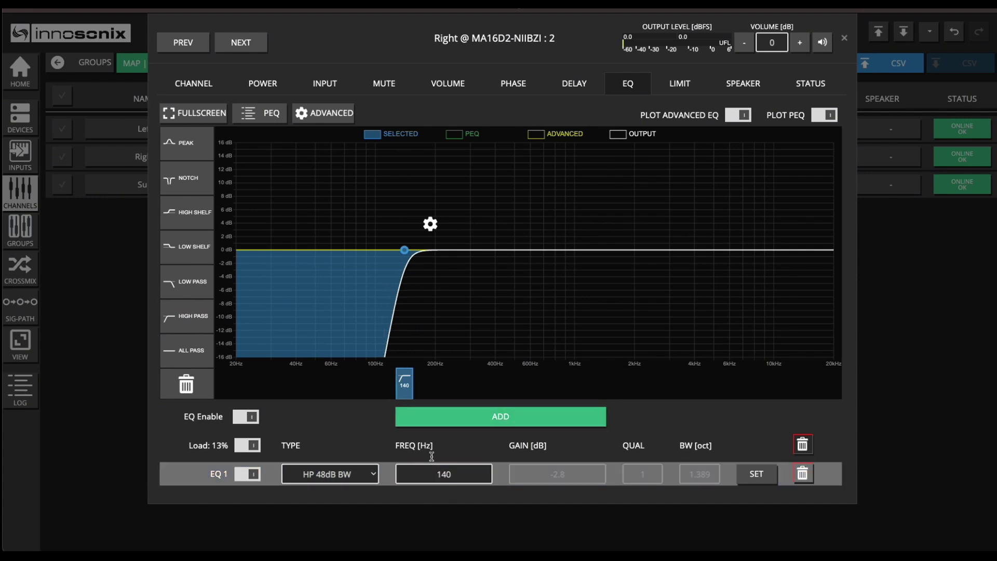
# Review the EQ filters of the Left, Right and Sub channels, and close the channel settings.
pyautogui.click(176, 40)
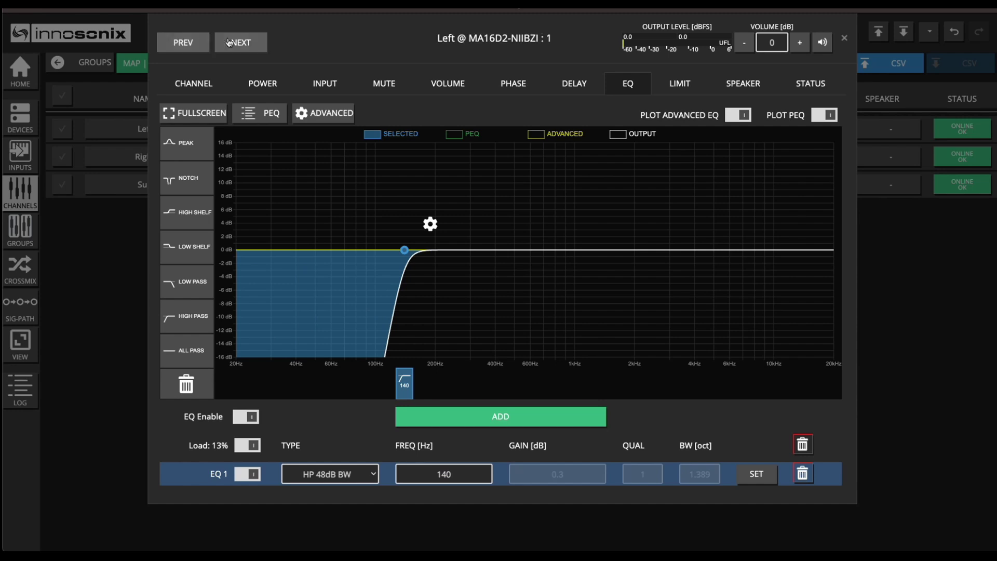
pyautogui.click(233, 44)
pyautogui.click(234, 44)
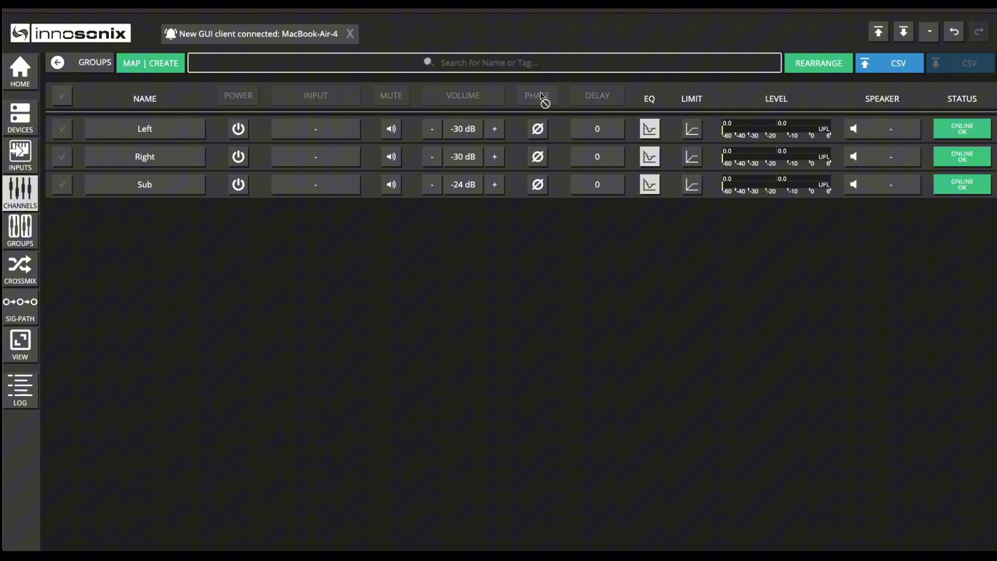
pyautogui.click(845, 39)
# Return to the groups, examine the Office group's EQ and close it.
pyautogui.click(20, 236)
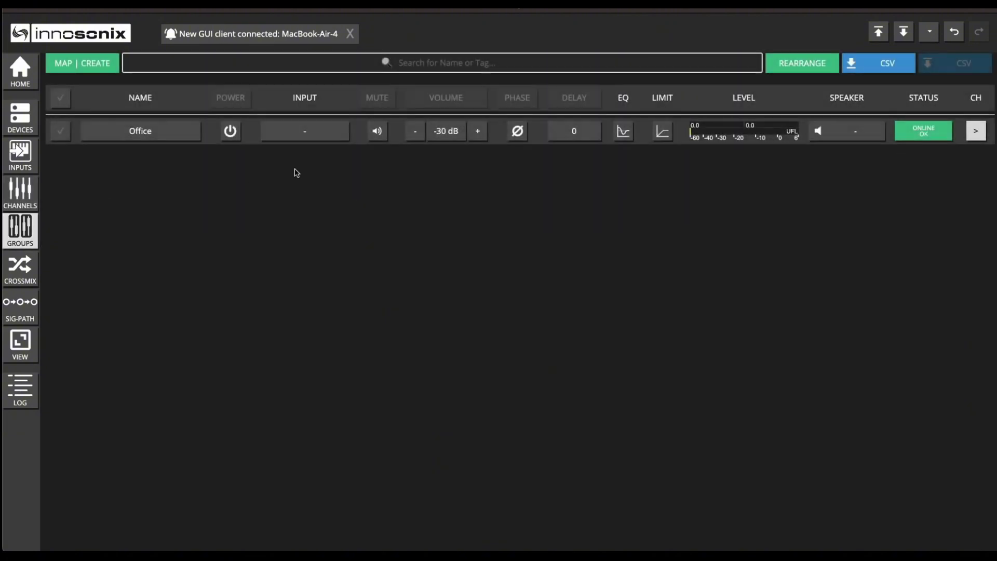
pyautogui.click(623, 134)
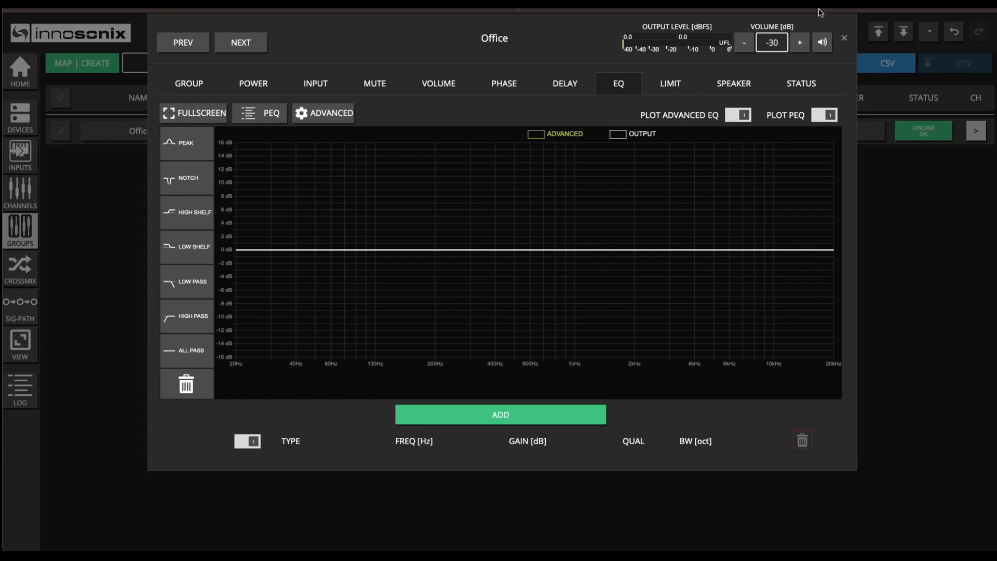
pyautogui.click(844, 41)
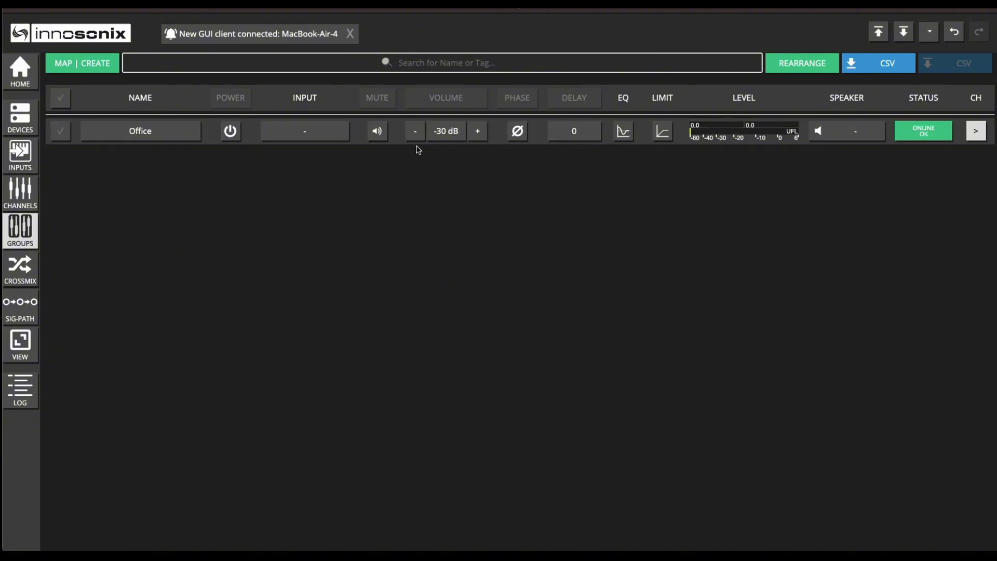
# Begin a new input source labelled "My Laptop" with a Stereo channel setup.
pyautogui.click(16, 155)
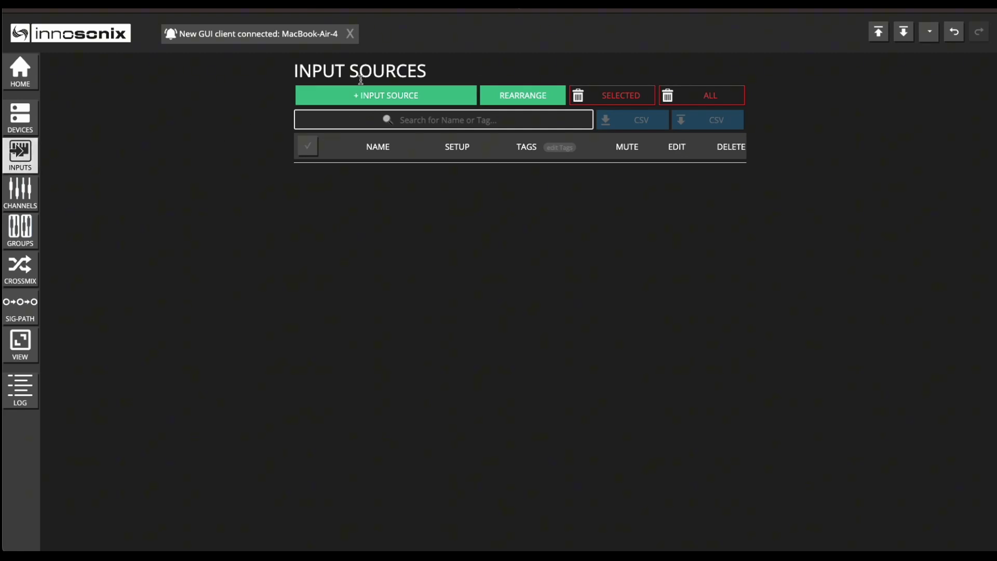
pyautogui.click(372, 97)
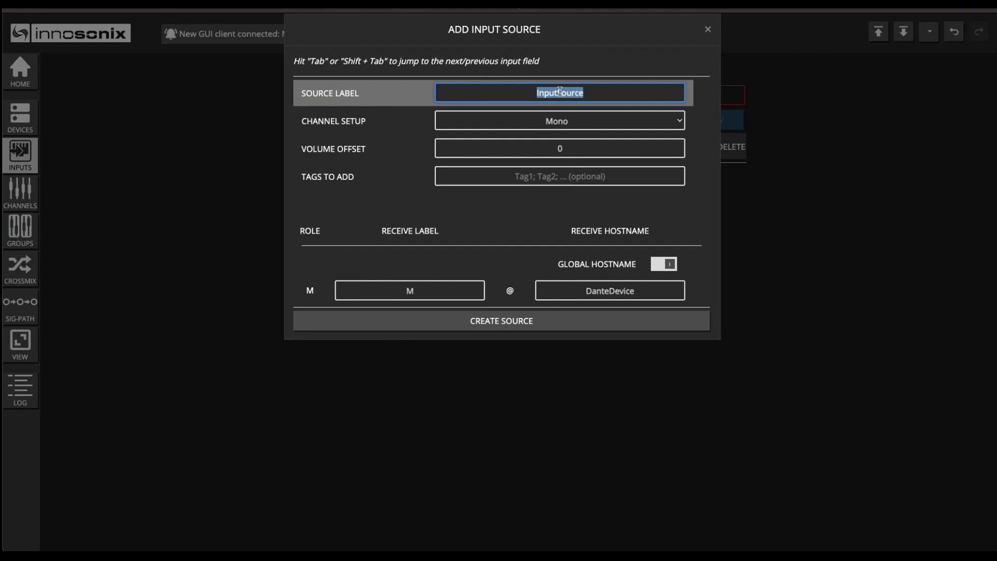
pyautogui.write('My Laptop')
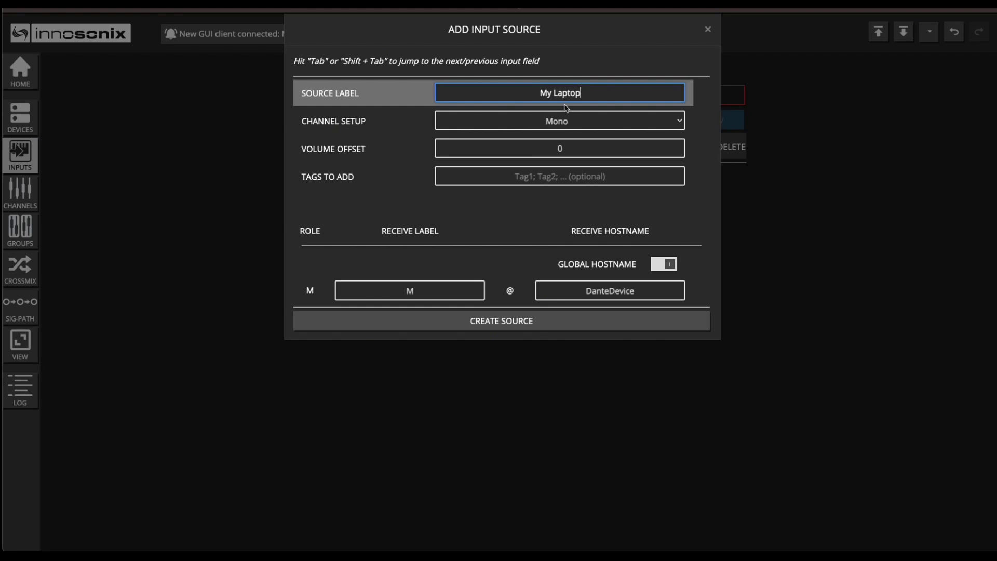
pyautogui.click(562, 118)
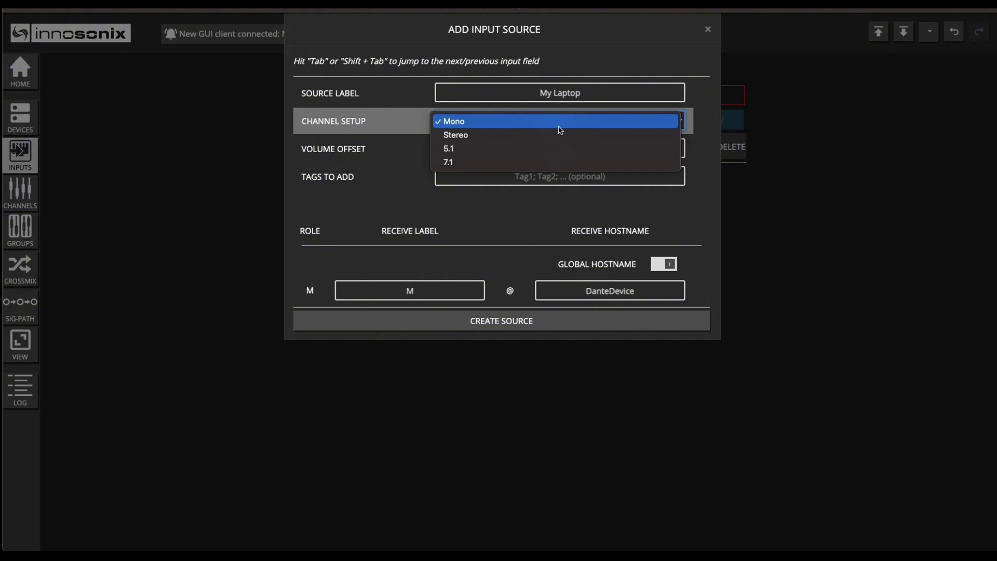
pyautogui.click(558, 133)
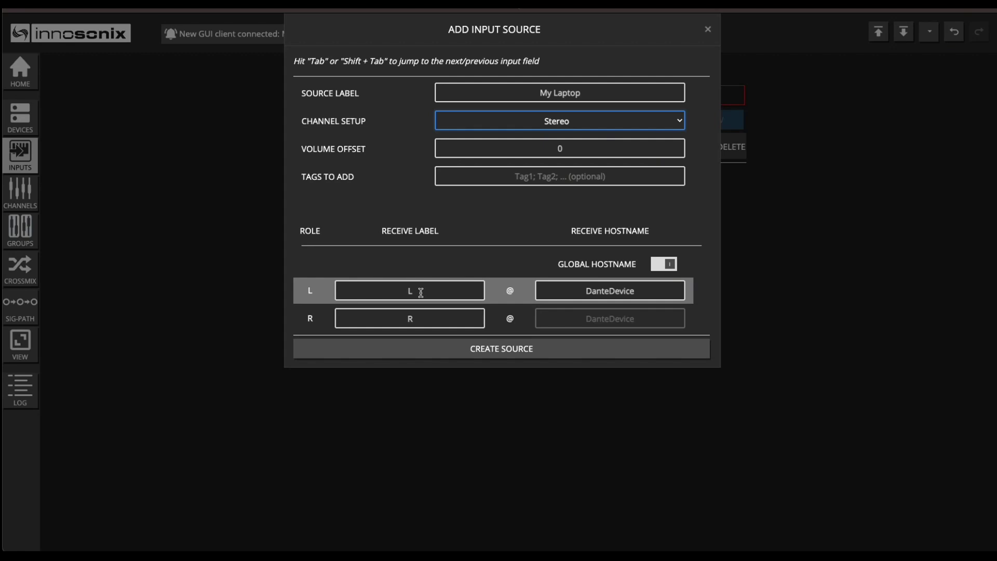
# Set the source's receive labels to 01 for L and 02 for R.
pyautogui.doubleClick(420, 292)
pyautogui.write('0')
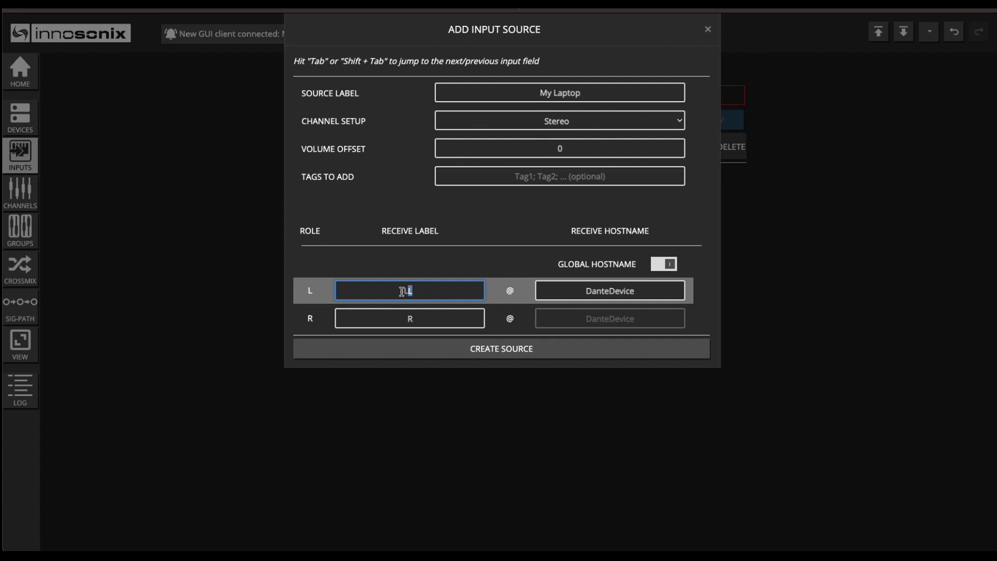
pyautogui.write('1')
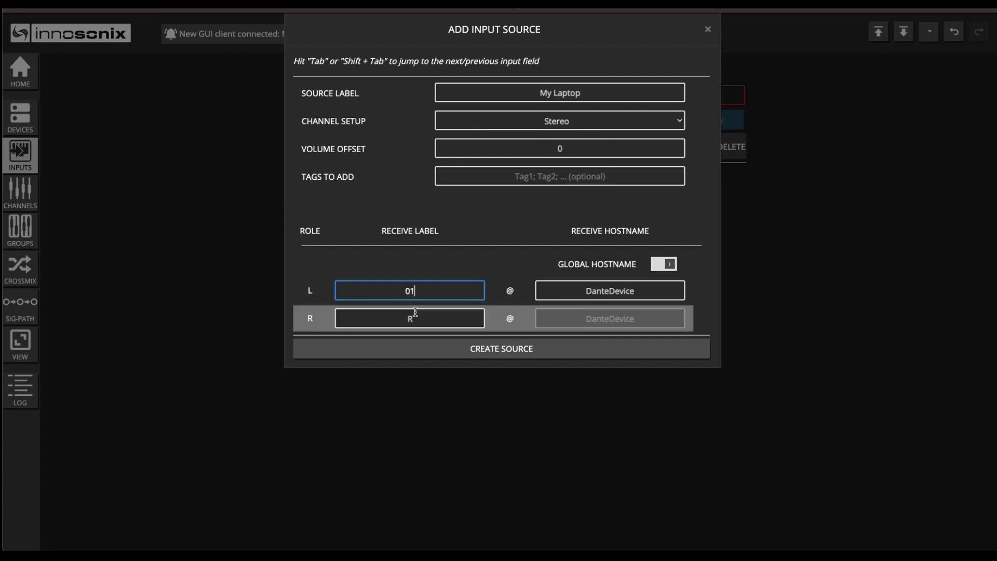
pyautogui.doubleClick(415, 313)
pyautogui.write('02')
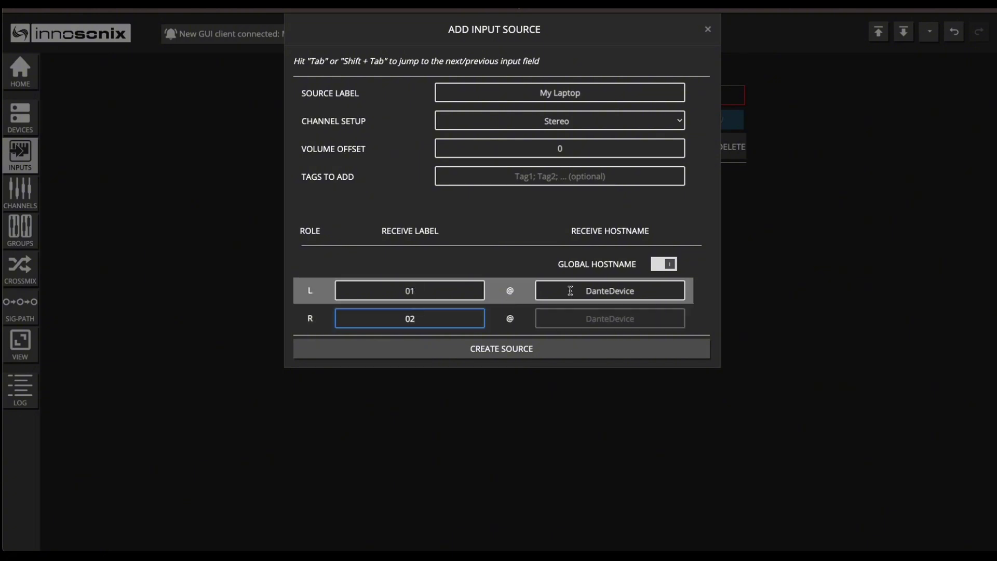
# Set the source's global receive hostname to MacBook-Air-4.
pyautogui.doubleClick(595, 290)
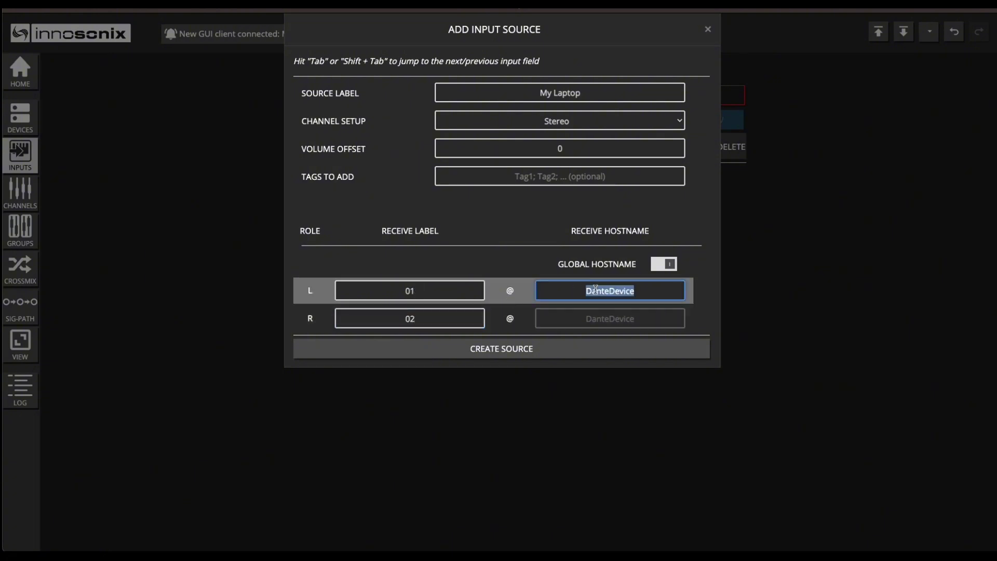
pyautogui.write('Macb')
pyautogui.write('kk')
pyautogui.press('BackSpace')
pyautogui.press('BackSpace')
pyautogui.press('BackSpace')
pyautogui.press('BackSpace')
pyautogui.press('BackSpace')
pyautogui.write('cBook-Air-')
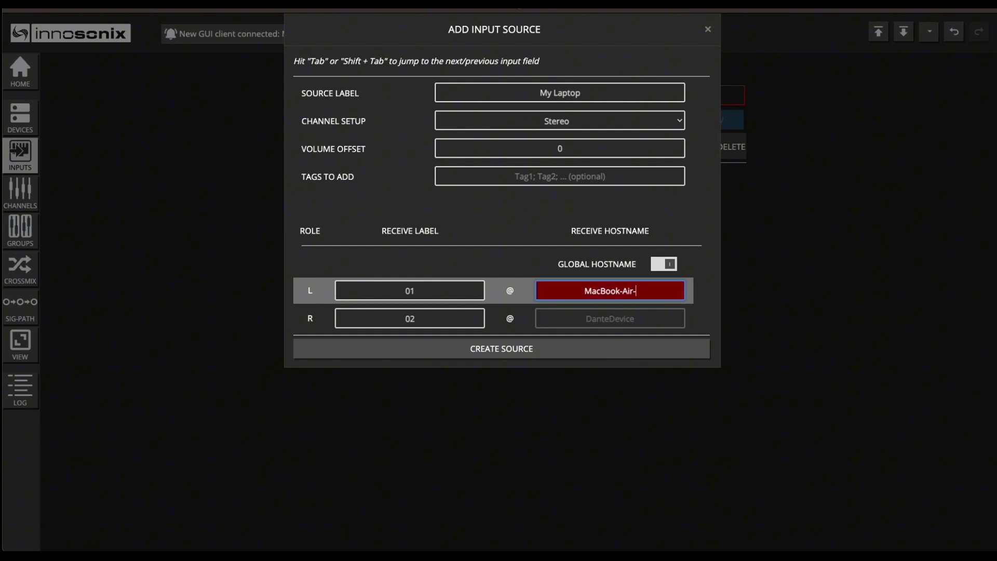
pyautogui.write('4')
pyautogui.click(664, 264)
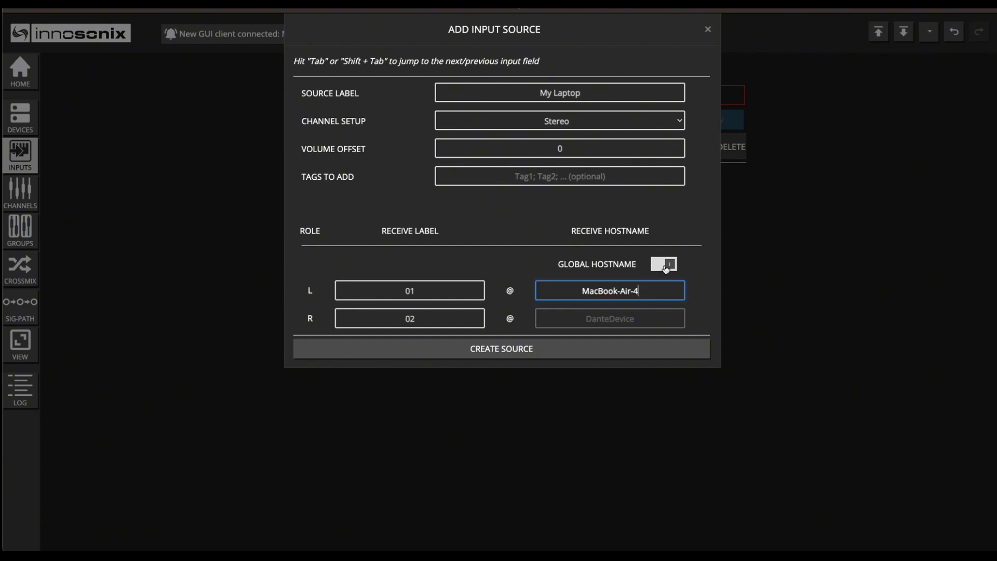
# Create the My Laptop input source and close the dialog for adding sources.
pyautogui.click(625, 354)
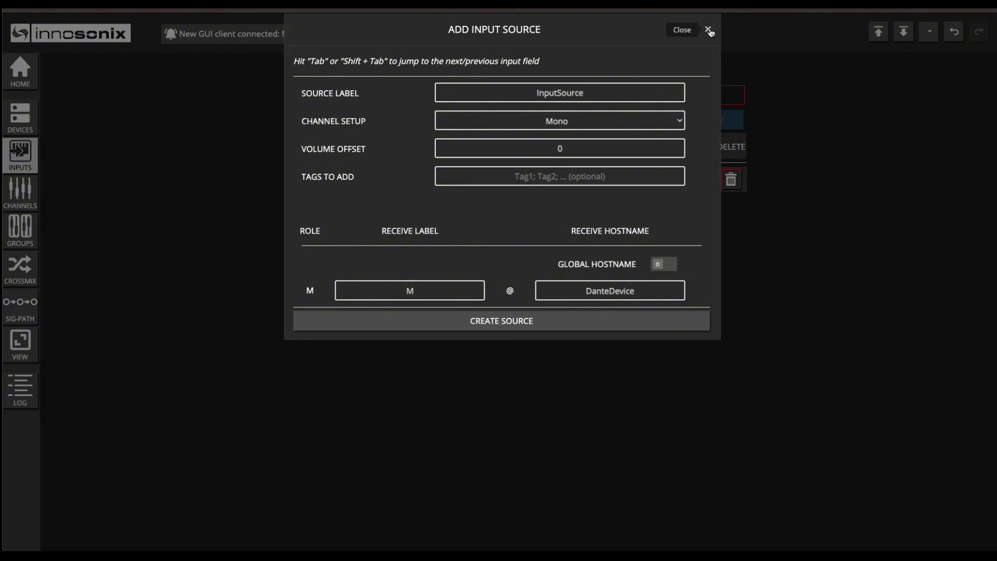
pyautogui.click(708, 30)
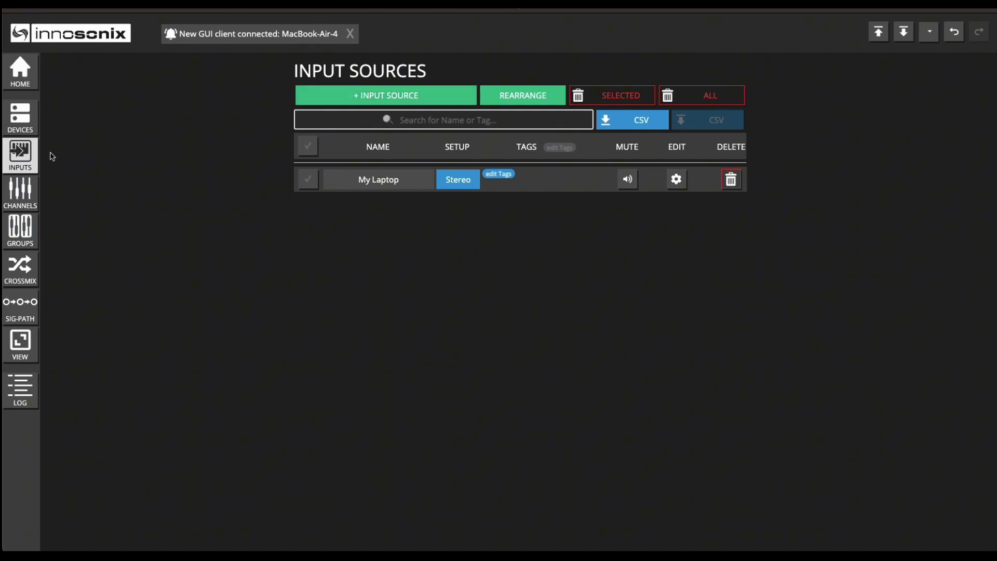
# Apply the My Laptop input to the Office group with the Stereo Straight crossmix.
pyautogui.click(22, 231)
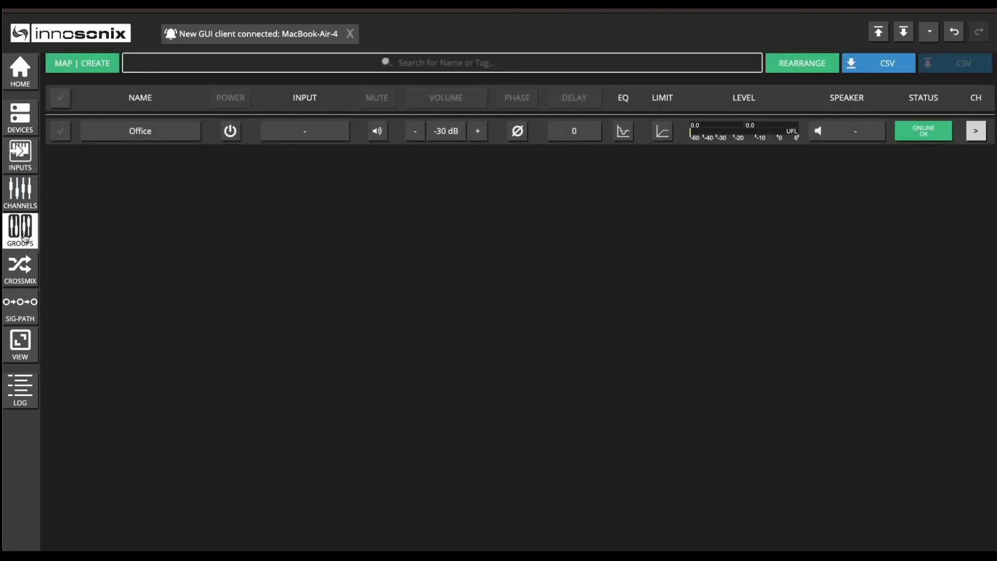
pyautogui.click(163, 136)
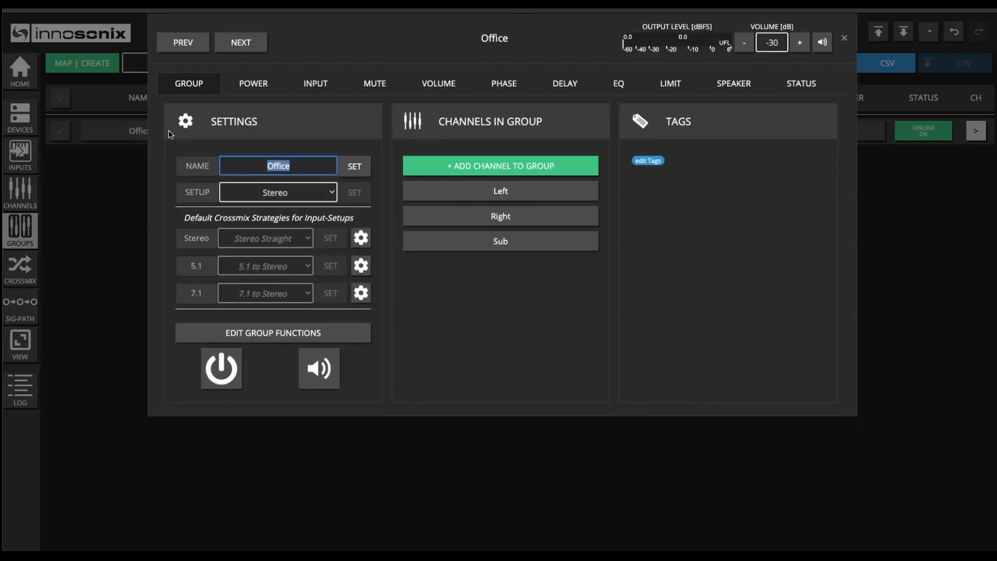
pyautogui.click(330, 89)
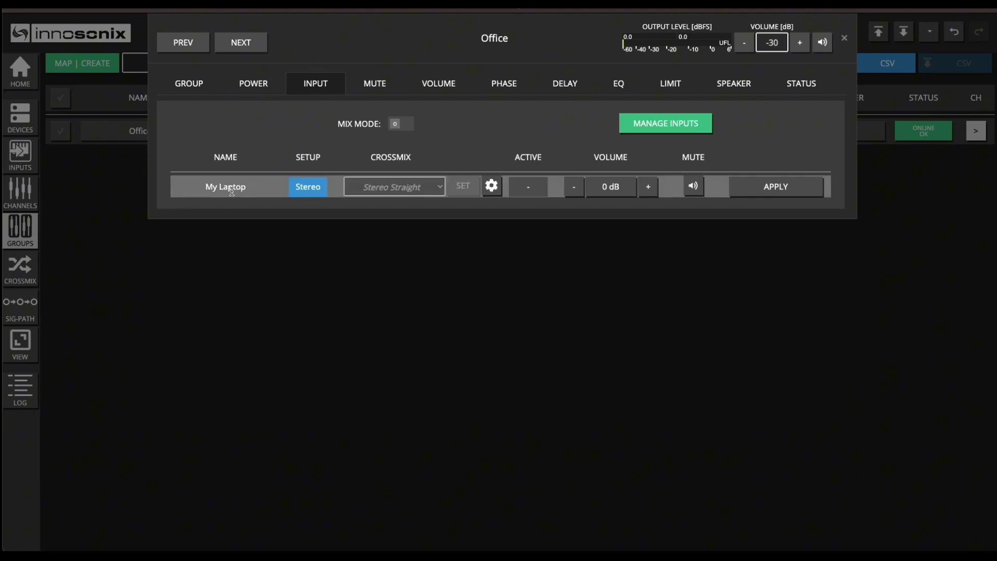
pyautogui.click(356, 187)
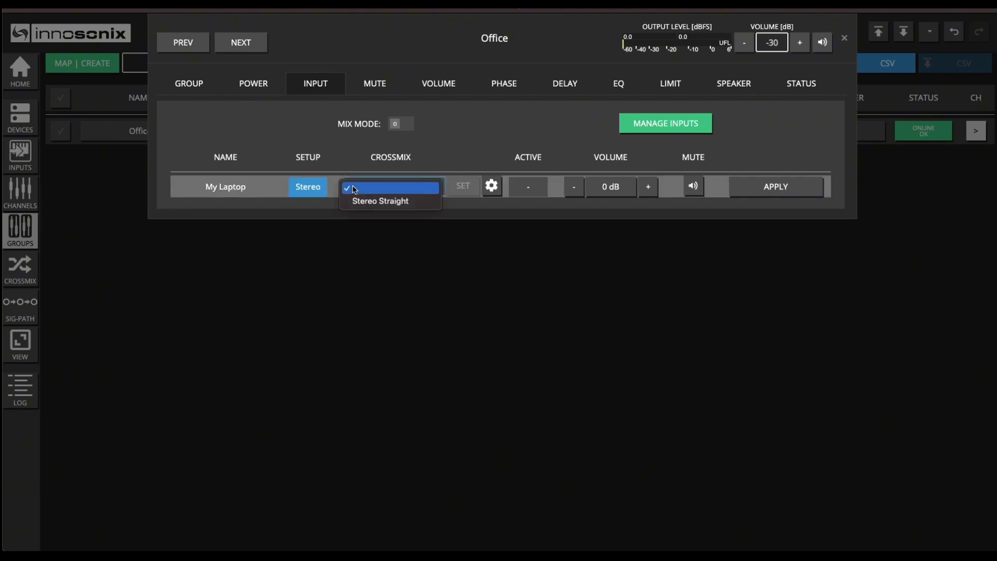
pyautogui.click(381, 202)
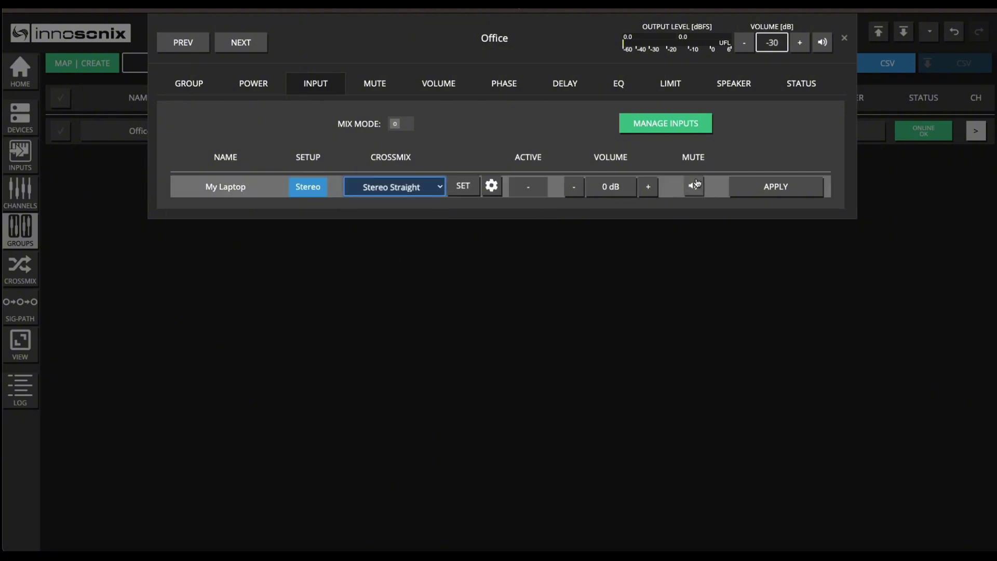
pyautogui.click(758, 186)
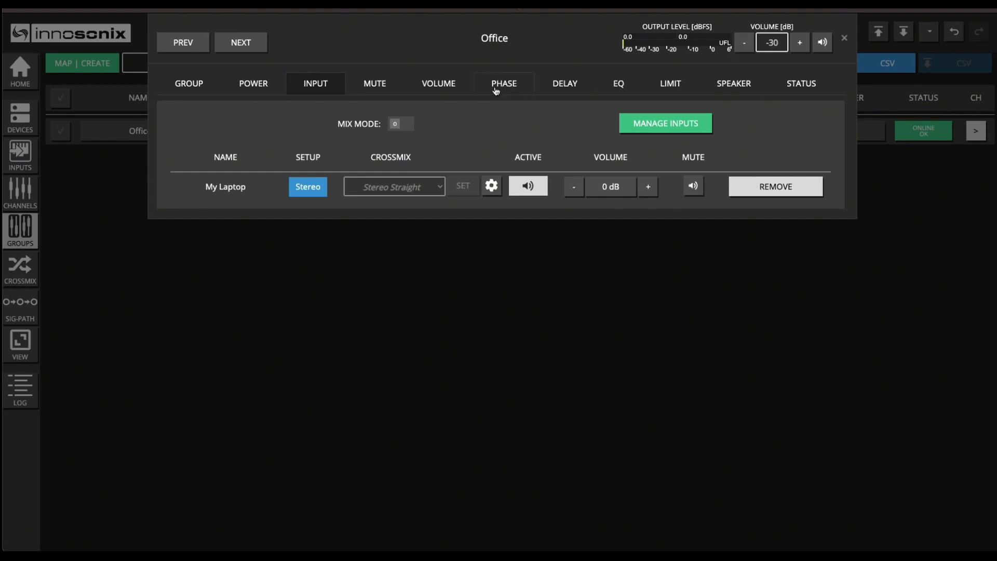
# Set the Office group's volume to -40 dB and return to its input settings.
pyautogui.click(455, 85)
pyautogui.click(657, 125)
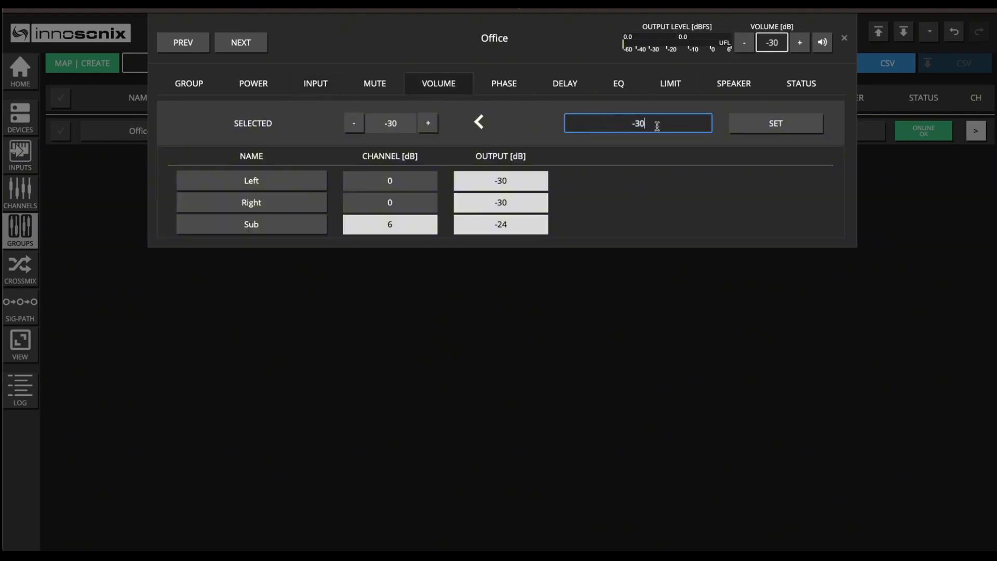
pyautogui.hotkey('ctrl', 'a')
pyautogui.write('-4')
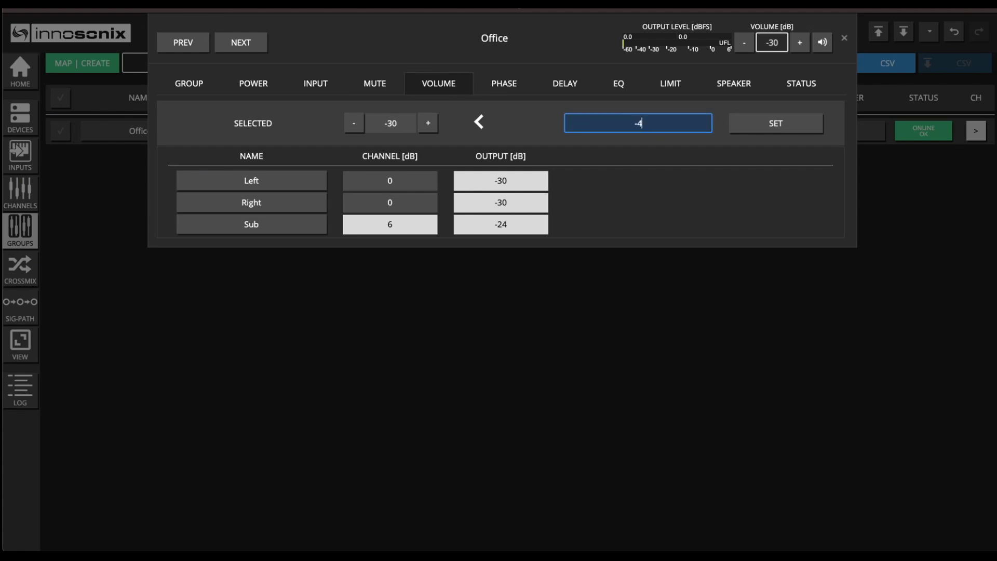
pyautogui.write('0')
pyautogui.click(746, 123)
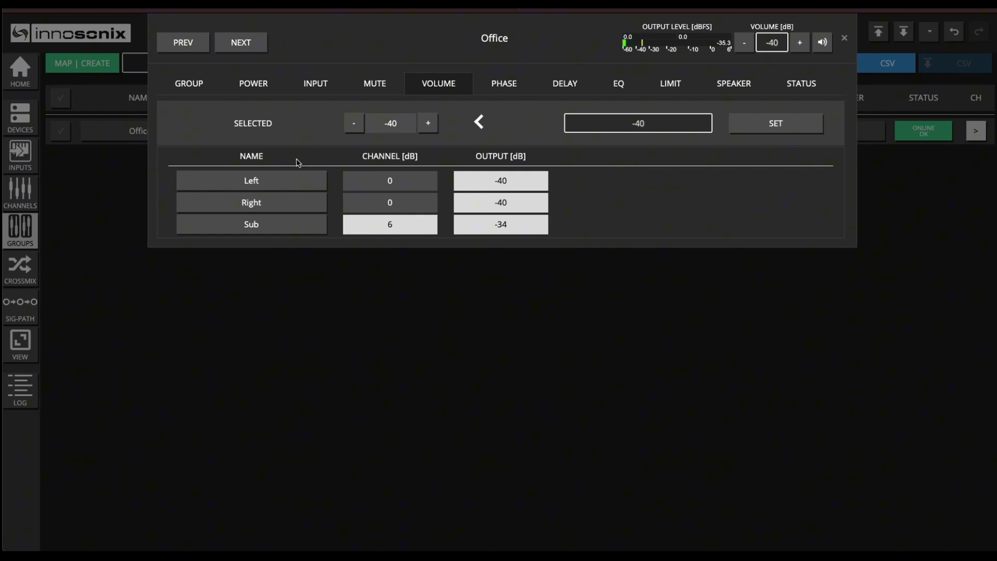
pyautogui.click(314, 86)
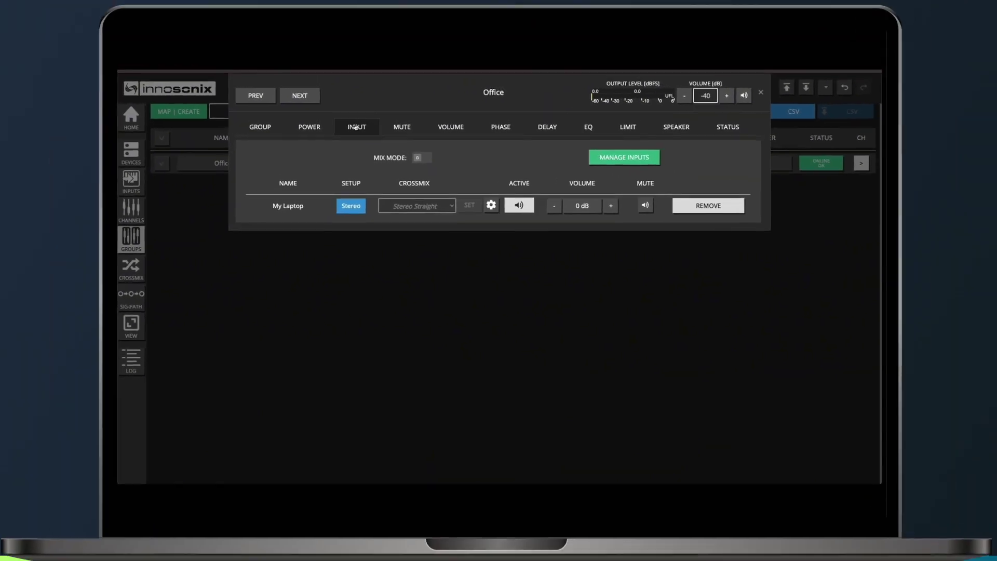